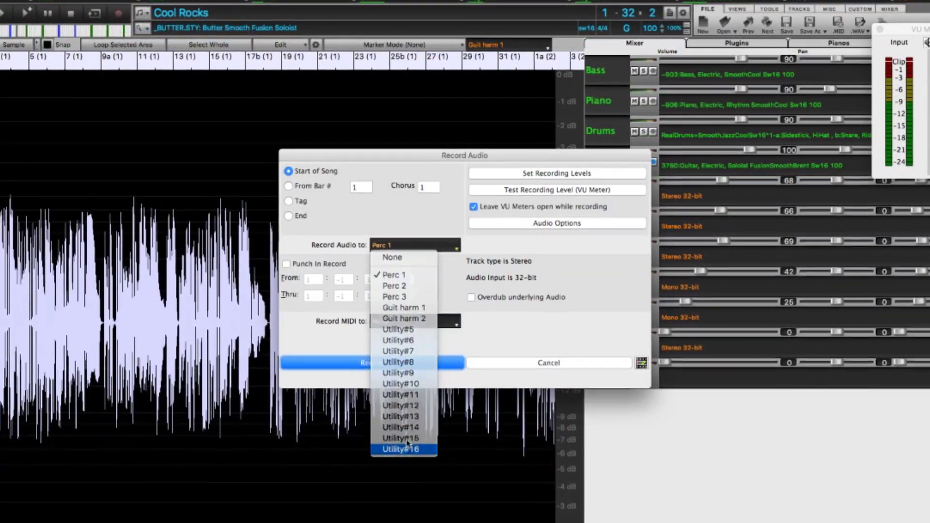
# Step: Set Utility#16 as the recording destination, lower the red note's pitch, and view Utility#16's waveform
pyautogui.click(410, 446)
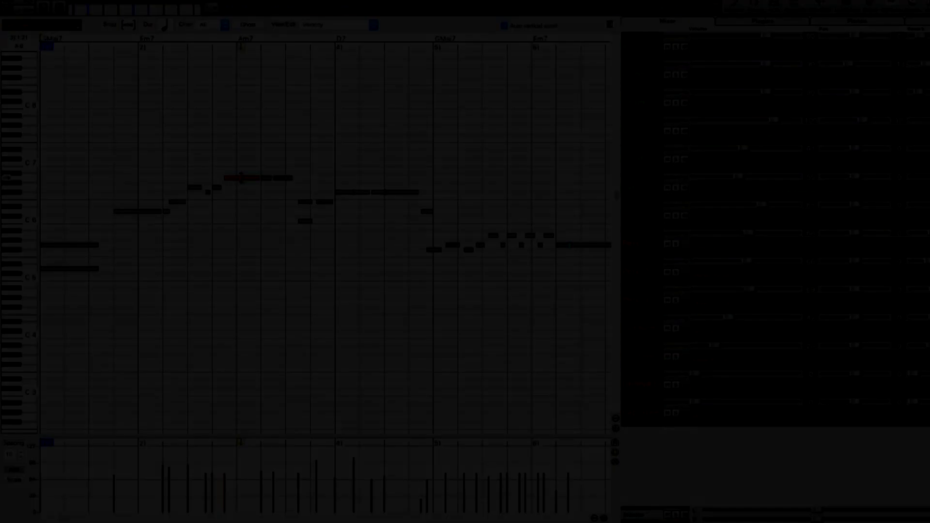
pyautogui.moveTo(240, 178); pyautogui.dragTo(239, 202)
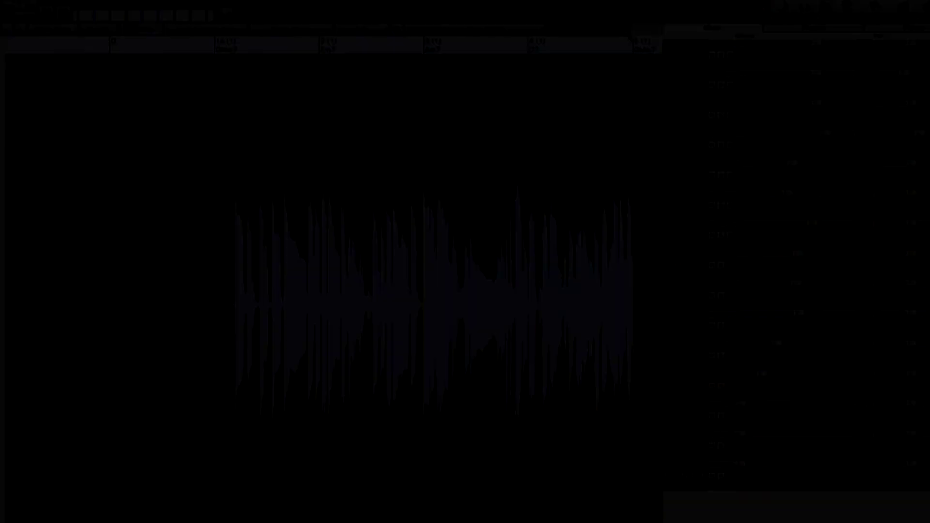
pyautogui.click(626, 36)
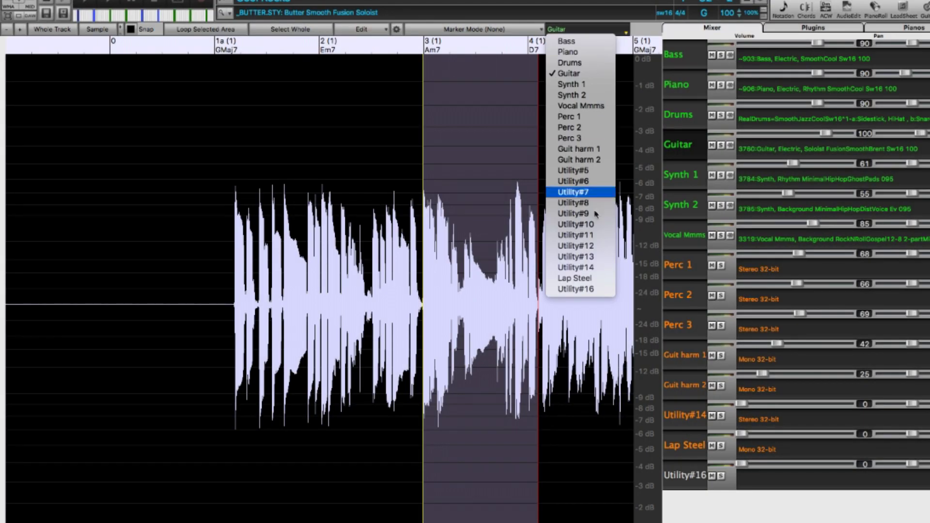
pyautogui.click(599, 289)
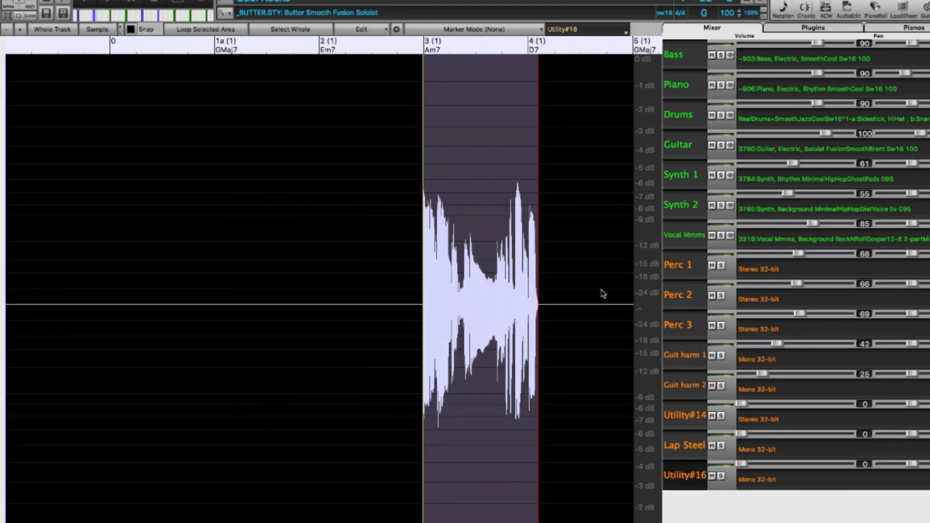
# Step: Paste the nine Bm7–D7 notes into the empty Utility#5 track
pyautogui.moveTo(208, 224); pyautogui.dragTo(534, 364)
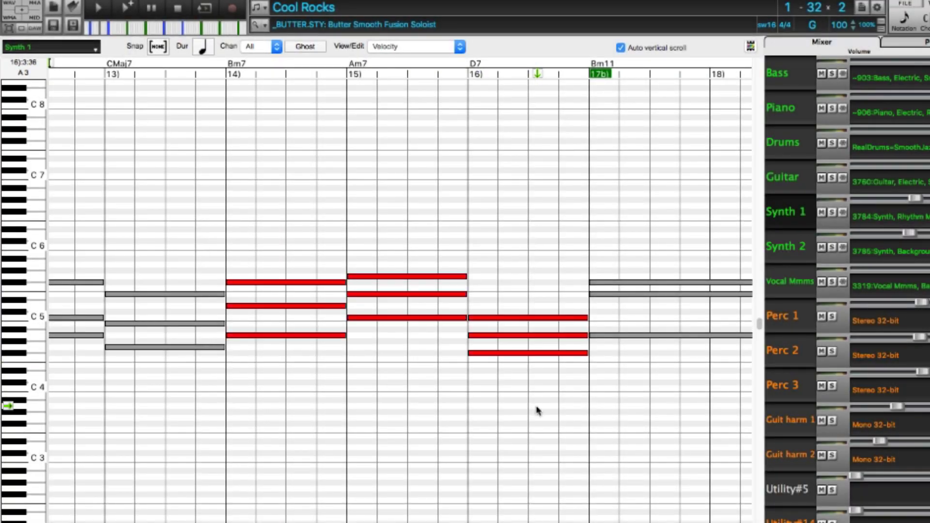
pyautogui.click(784, 490)
pyautogui.hotkey('ctrl', 'v')
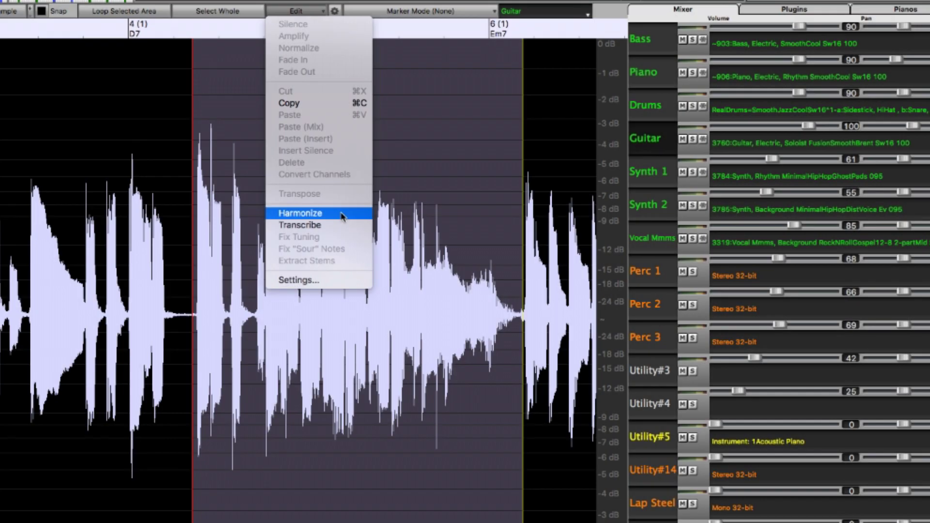
# Step: Harmonize the guitar audio into two voices and check the Utility#4 harmony waveform
pyautogui.click(312, 210)
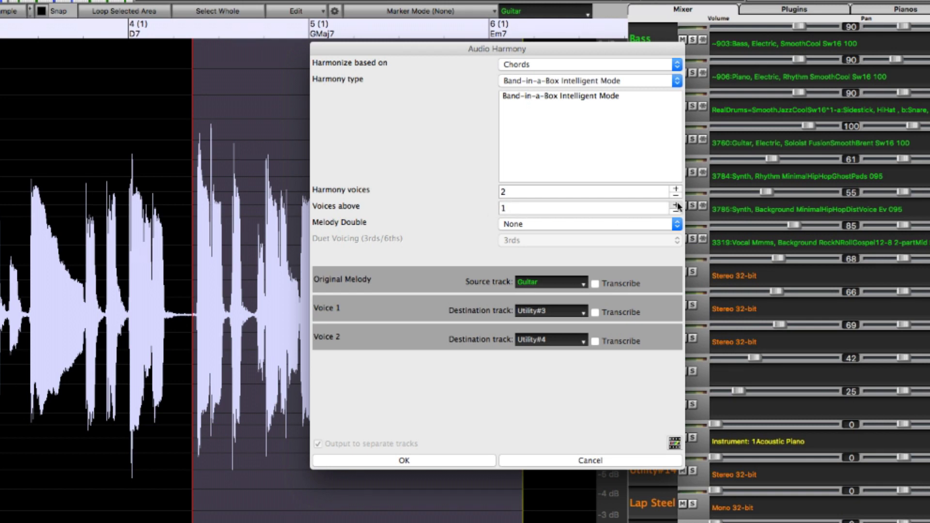
pyautogui.click(458, 464)
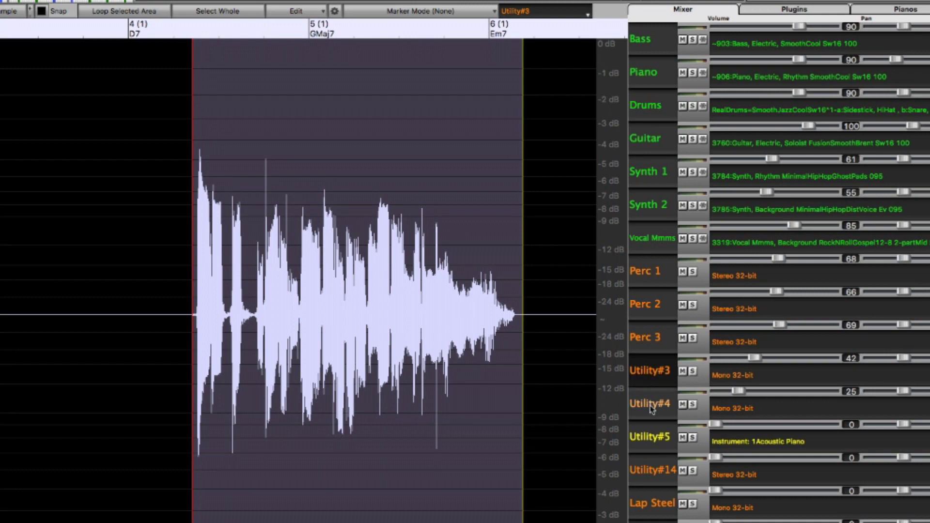
pyautogui.click(650, 407)
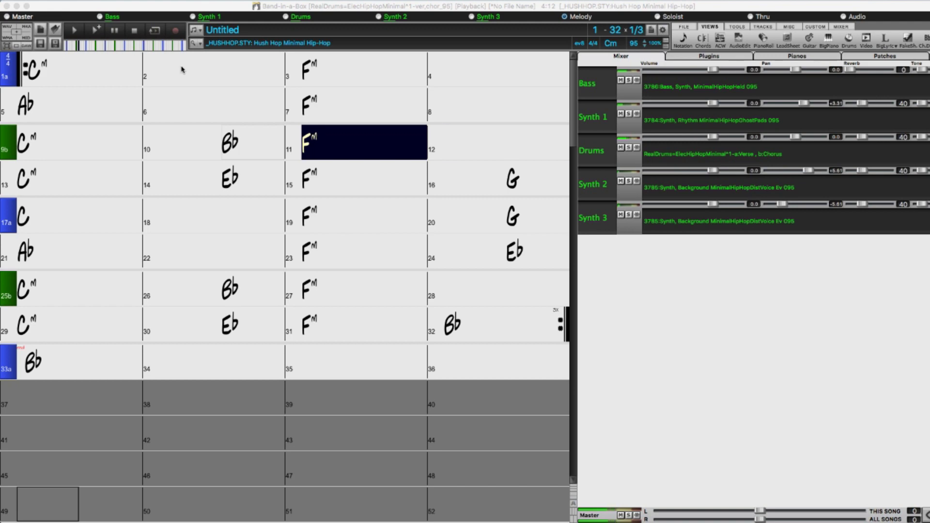
# Step: Stop playback of the untitled Hush Hop Cm song
pyautogui.click(135, 32)
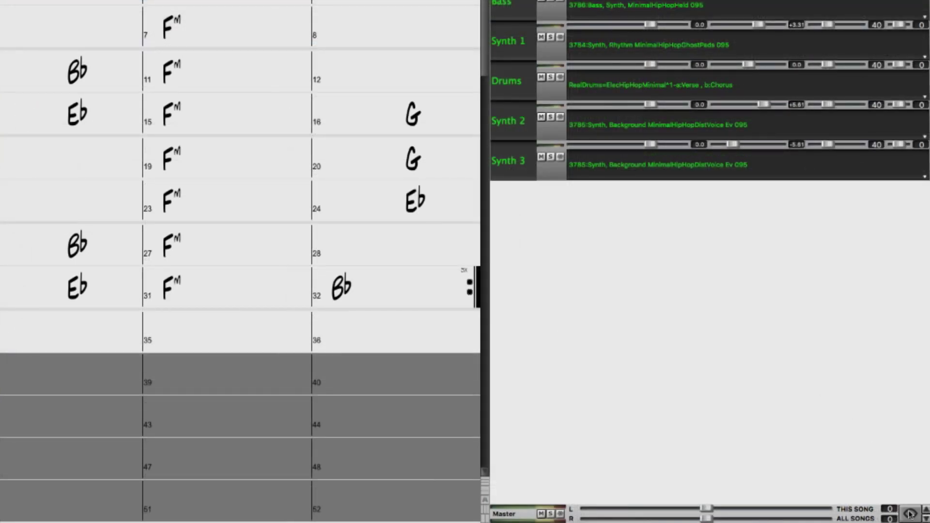
pyautogui.click(910, 513)
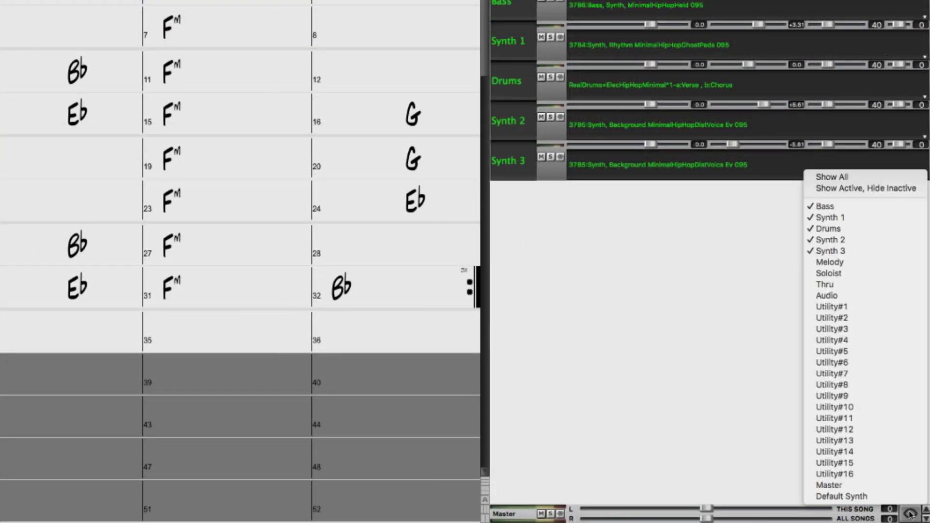
# Step: Show Utility#1 and generate the old-time banjo guitar rhythm RealTrack 3372 on it
pyautogui.click(869, 308)
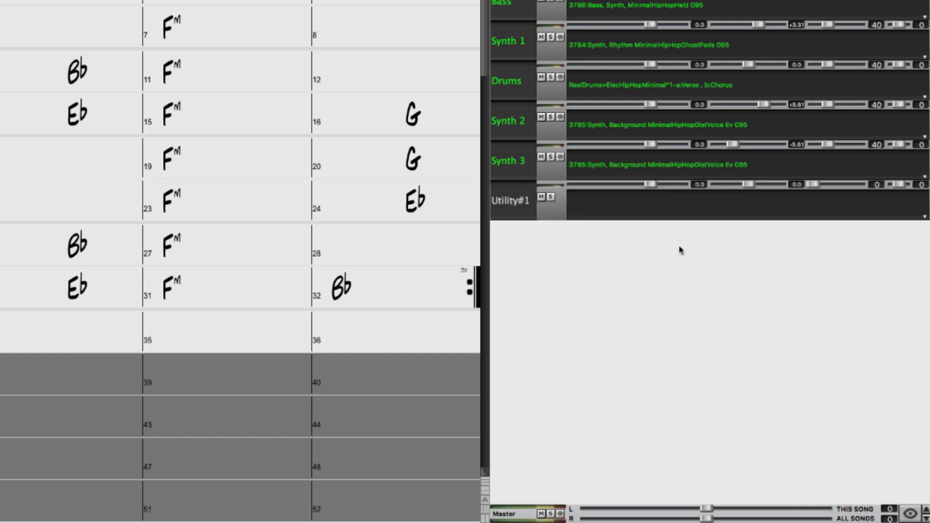
pyautogui.rightClick(625, 209)
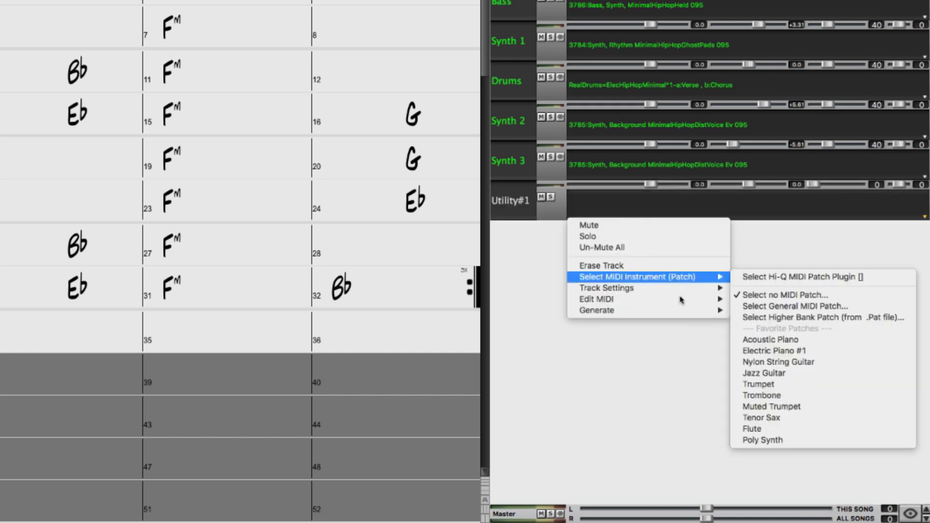
pyautogui.moveTo(698, 313)
pyautogui.click(761, 313)
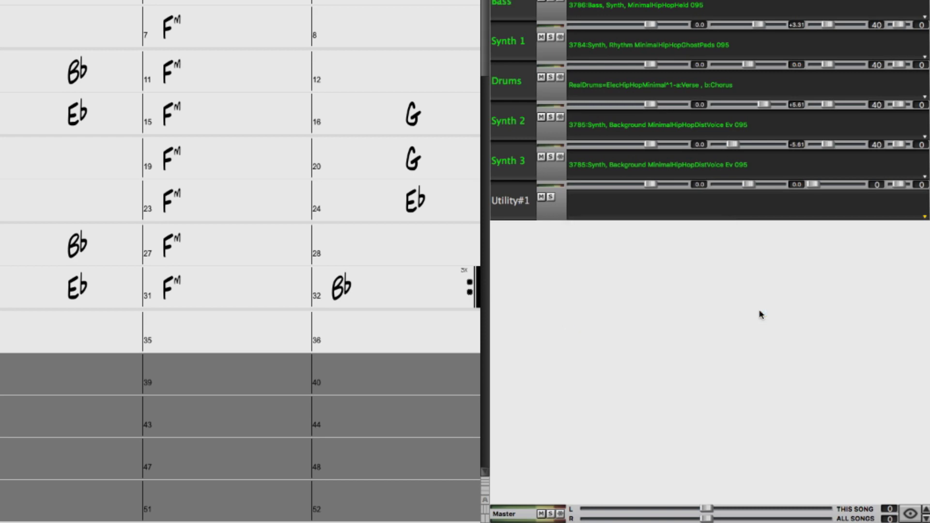
pyautogui.write('old time')
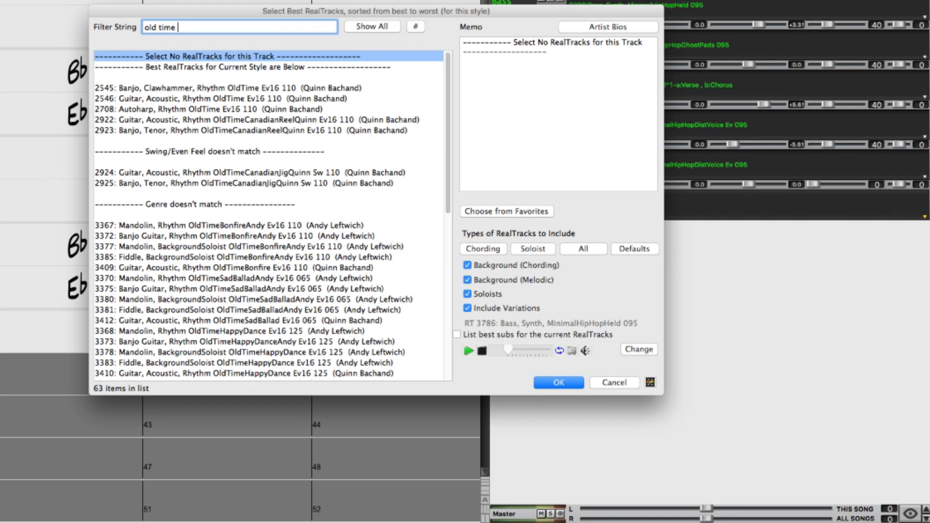
pyautogui.write('banjo')
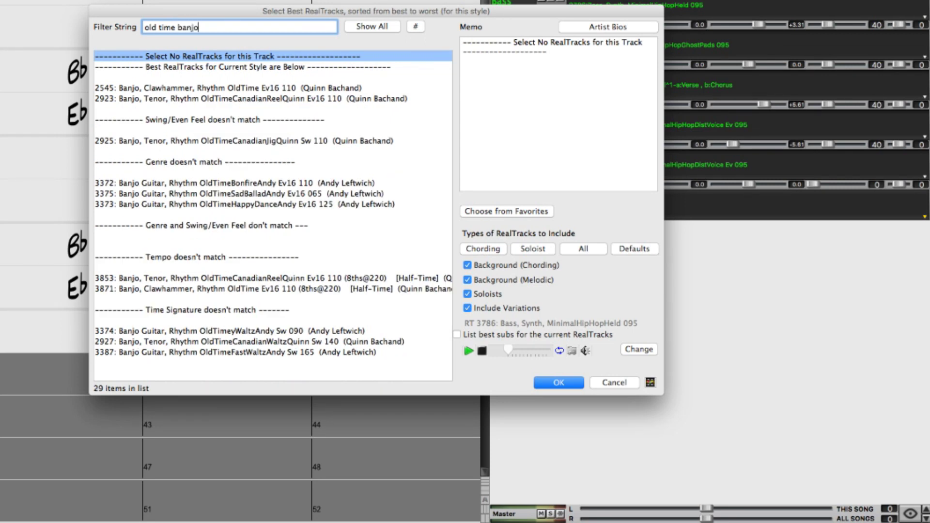
pyautogui.write(' guitar')
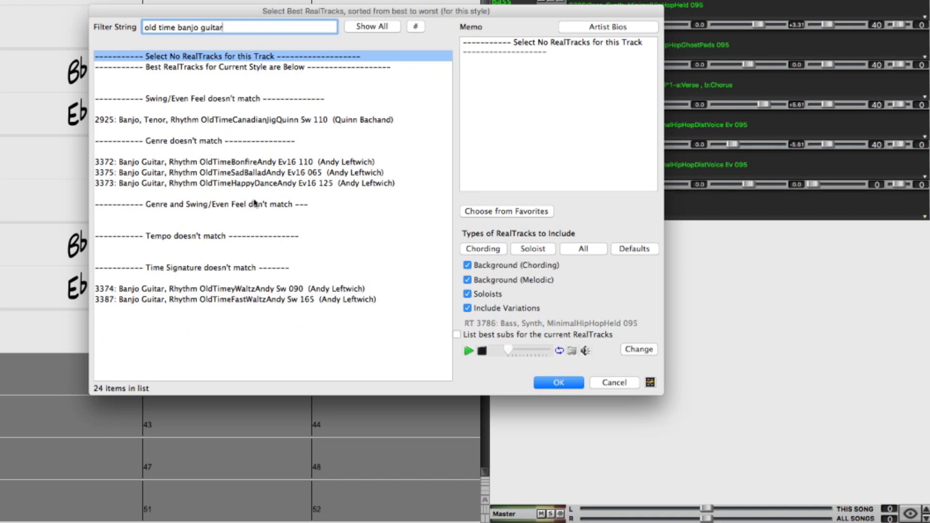
pyautogui.click(156, 162)
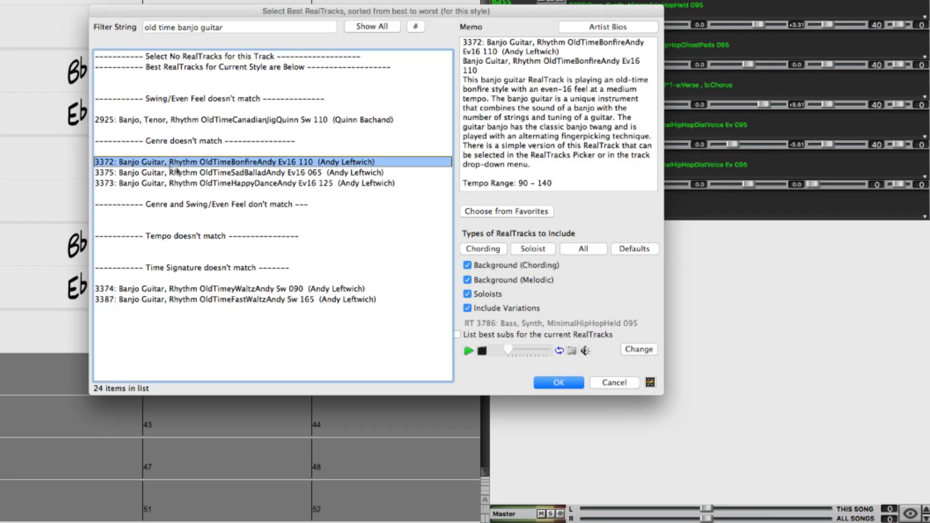
pyautogui.click(545, 381)
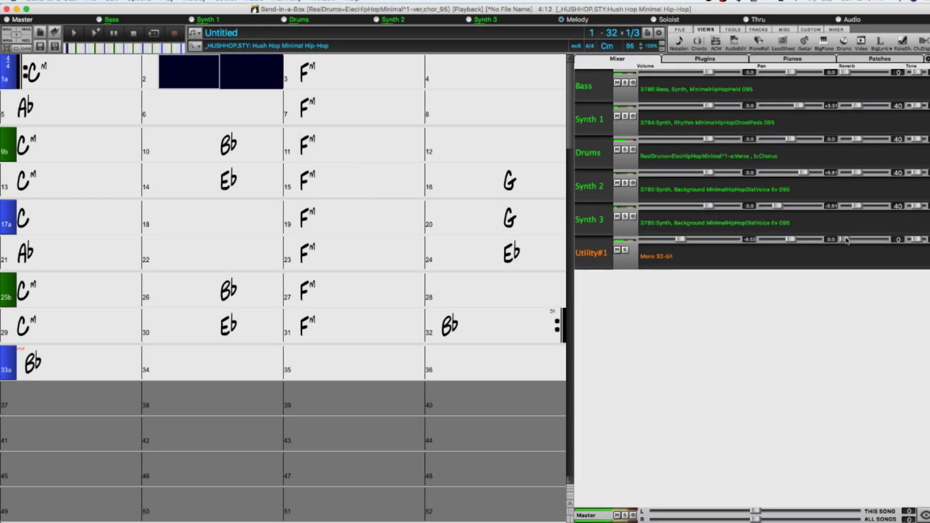
# Step: Add a little reverb to Utility#1 and rename the track 'Ganjo'
pyautogui.moveTo(847, 240); pyautogui.dragTo(852, 241)
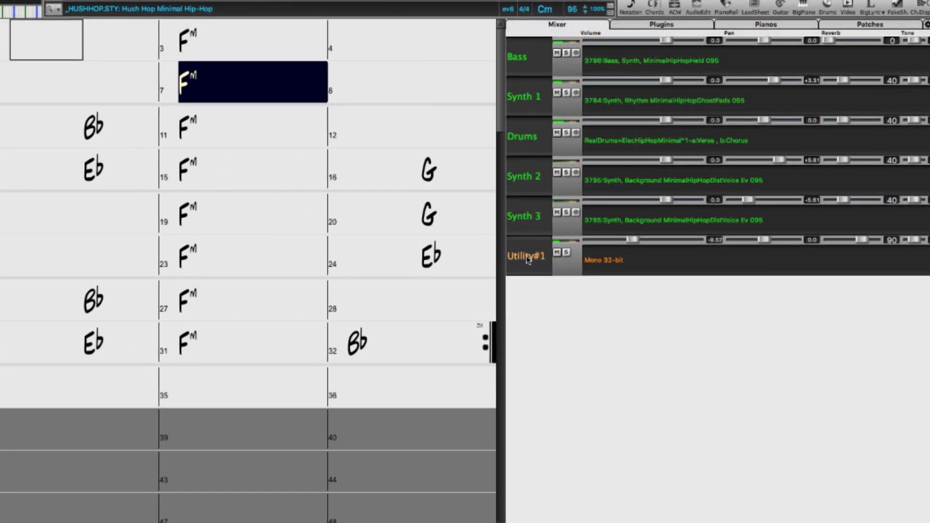
pyautogui.doubleClick(529, 255)
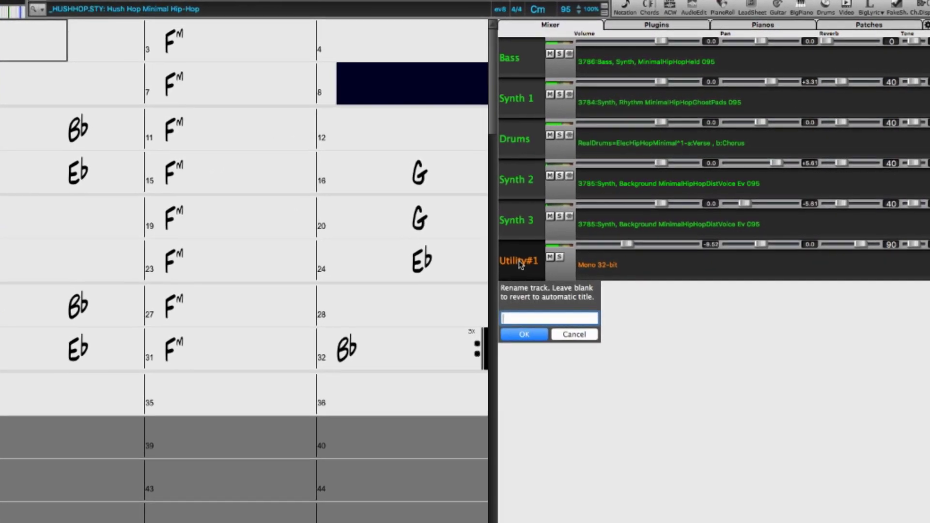
pyautogui.write('Ganjo')
pyautogui.press('Return')
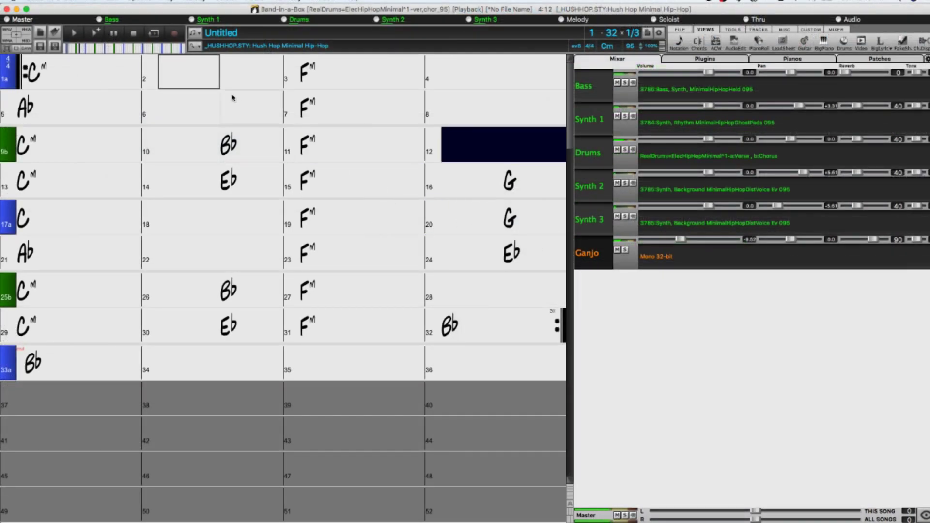
# Step: Stop playback, show Utility#2, and generate the Americana8thsHigh lap steel RealTrack 3692 on it
pyautogui.click(134, 35)
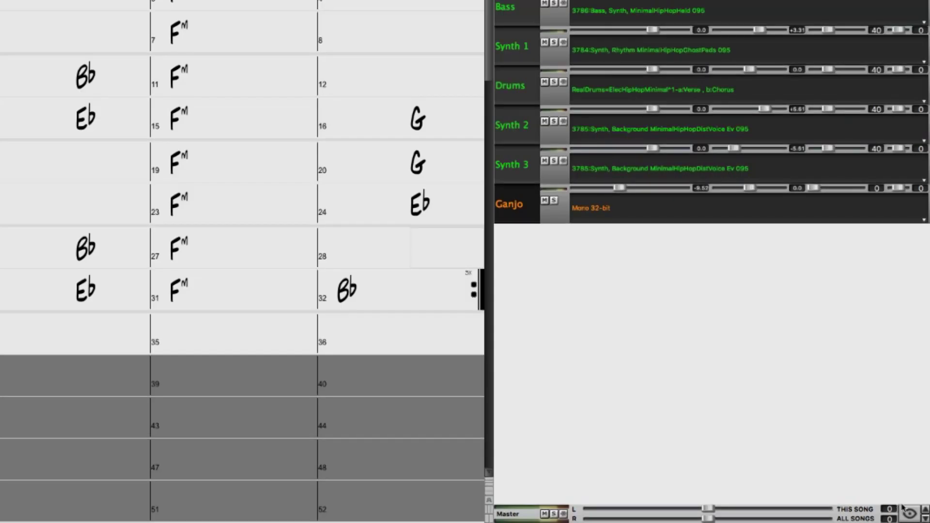
pyautogui.click(924, 515)
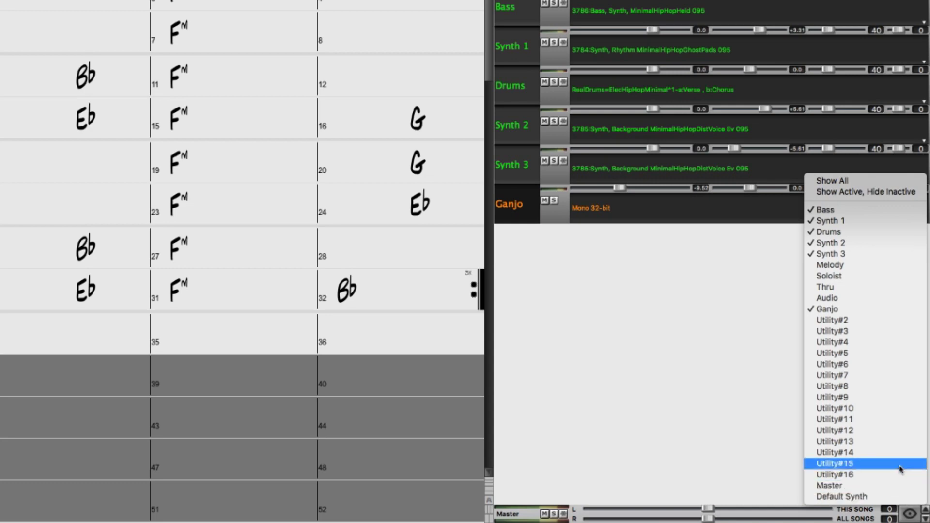
pyautogui.click(850, 320)
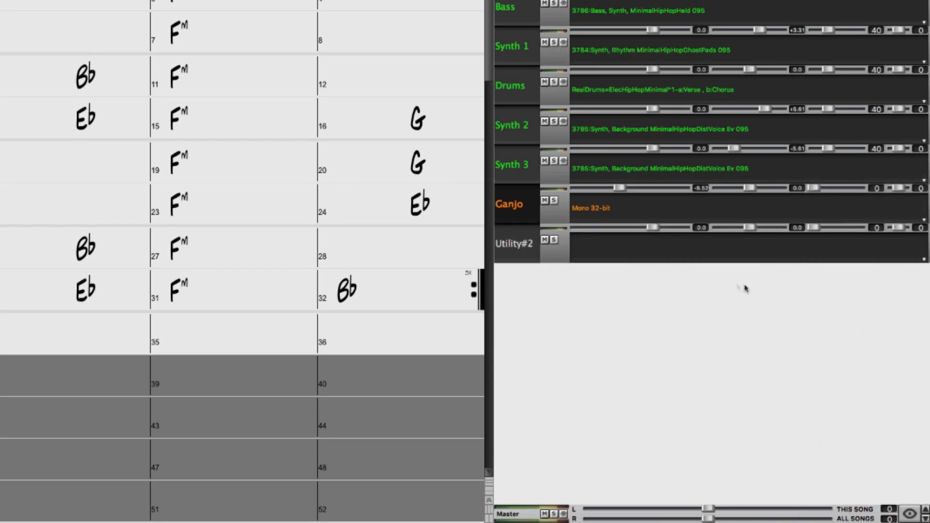
pyautogui.rightClick(654, 246)
pyautogui.moveTo(700, 352)
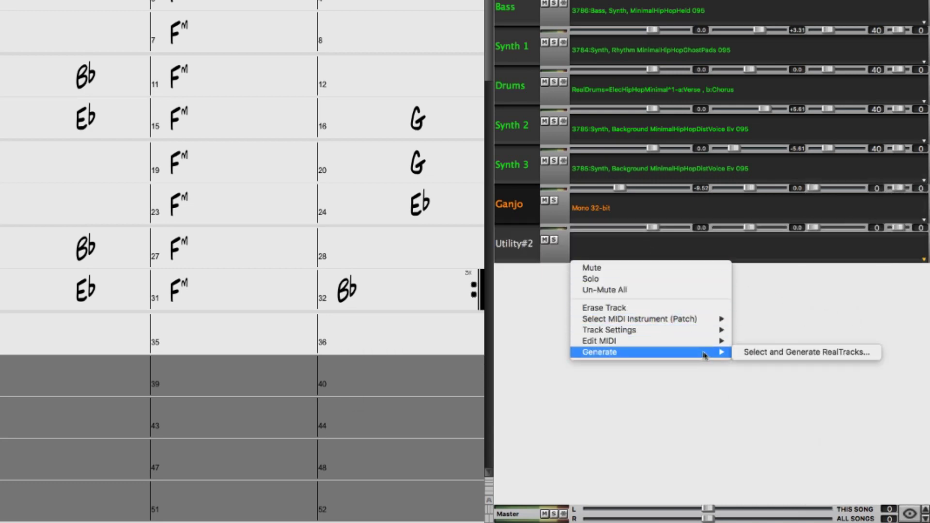
pyautogui.click(734, 356)
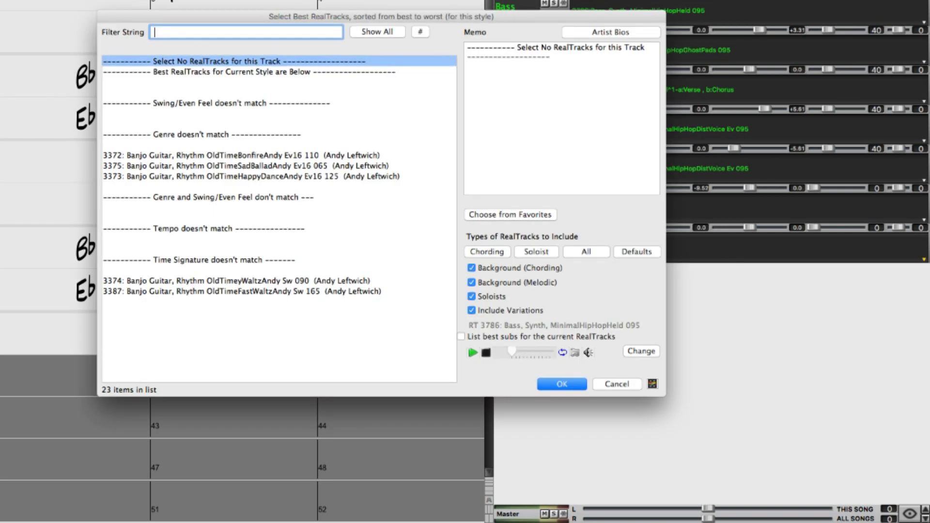
pyautogui.write('lap steel')
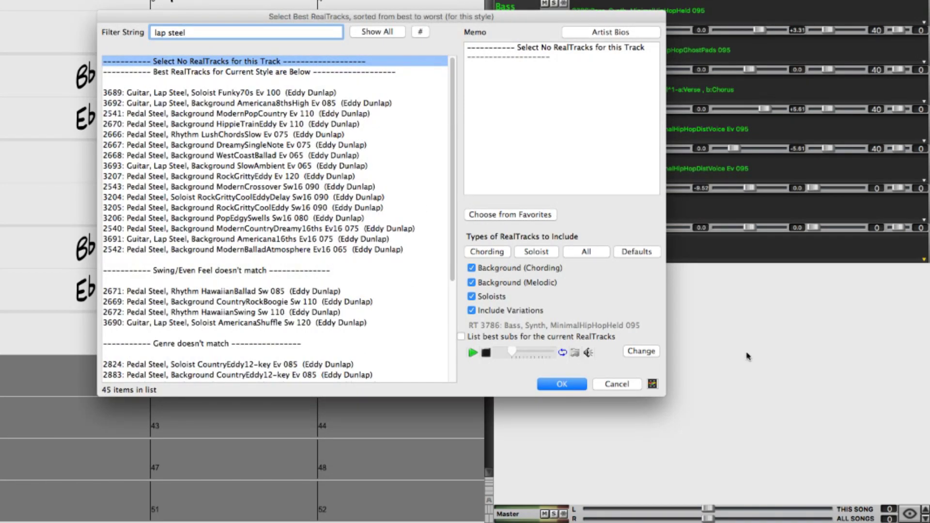
pyautogui.click(377, 103)
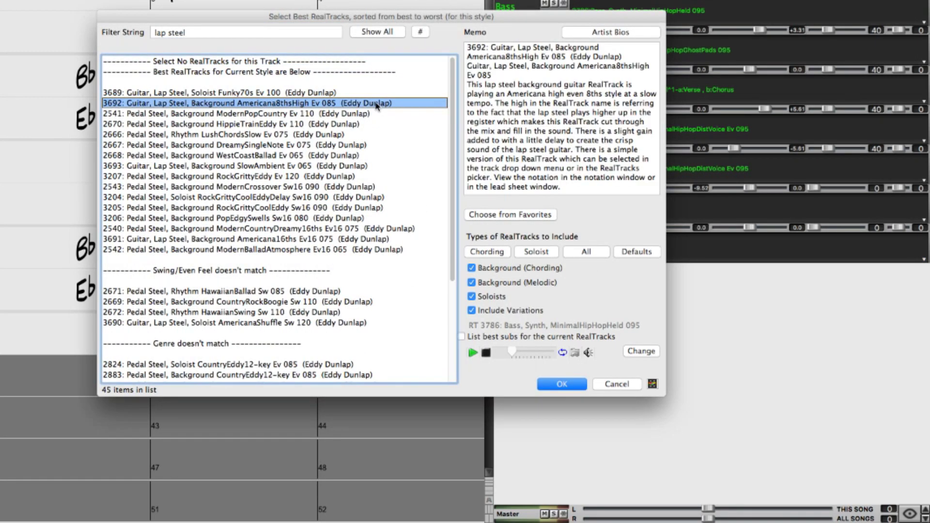
pyautogui.click(561, 385)
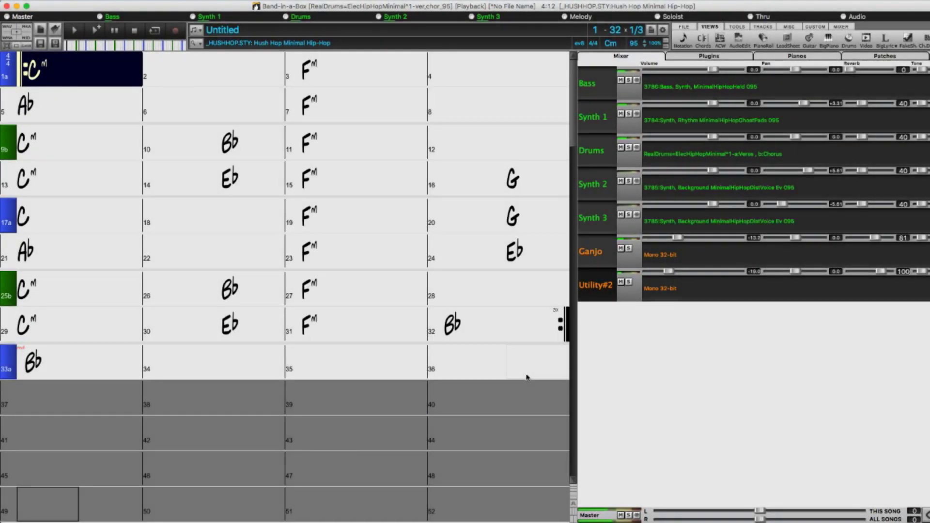
# Step: Rename the second utility track 'Lap Steel'
pyautogui.doubleClick(602, 289)
pyautogui.write('Lap St')
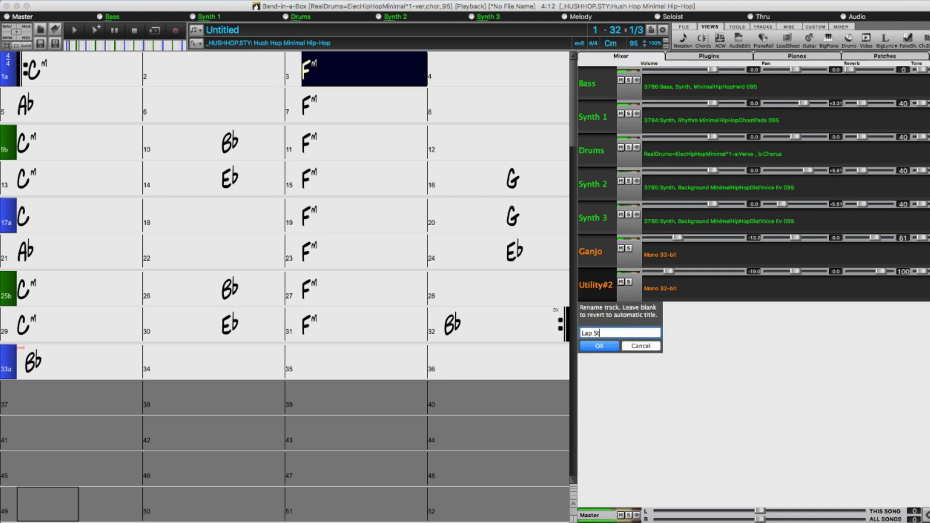
pyautogui.write('eel')
pyautogui.press('Return')
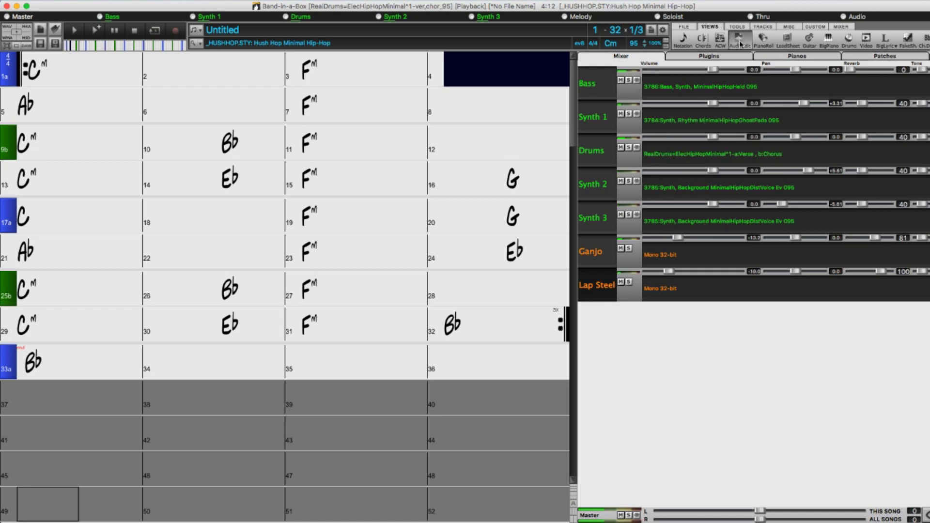
pyautogui.click(740, 43)
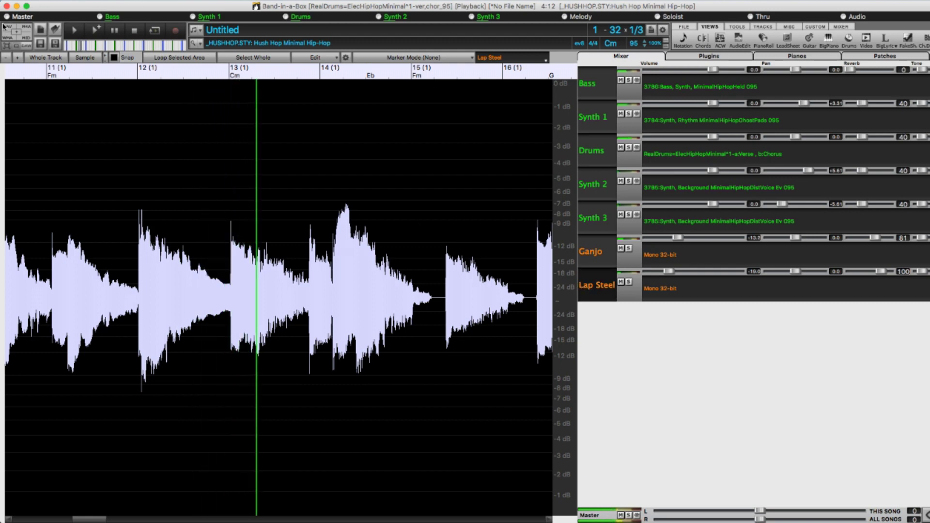
# Step: Harmonize the Lap Steel audio with one voice above into Utility#3 and Utility#4
pyautogui.click(135, 31)
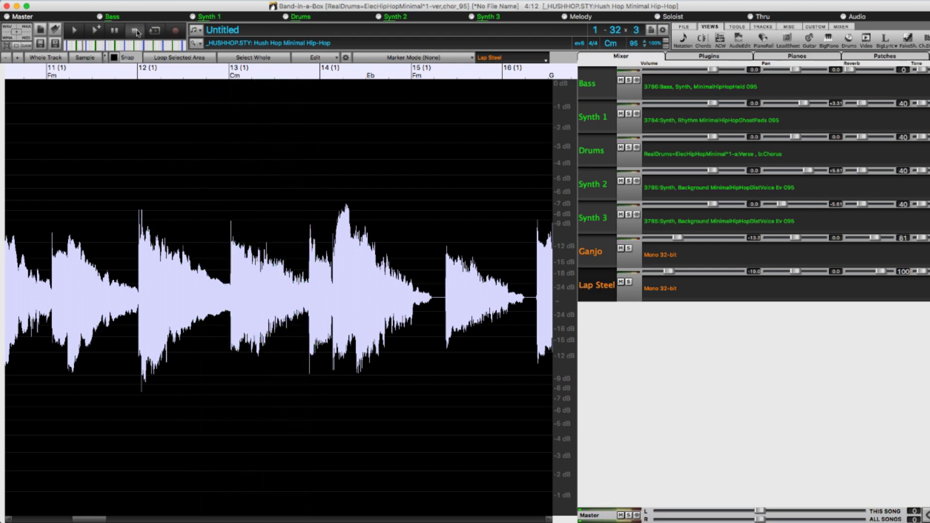
pyautogui.click(316, 57)
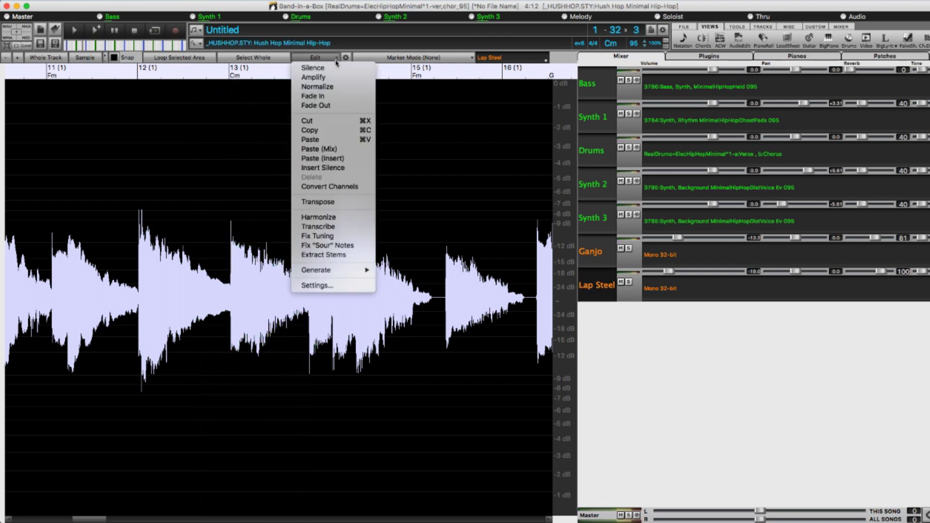
pyautogui.click(331, 218)
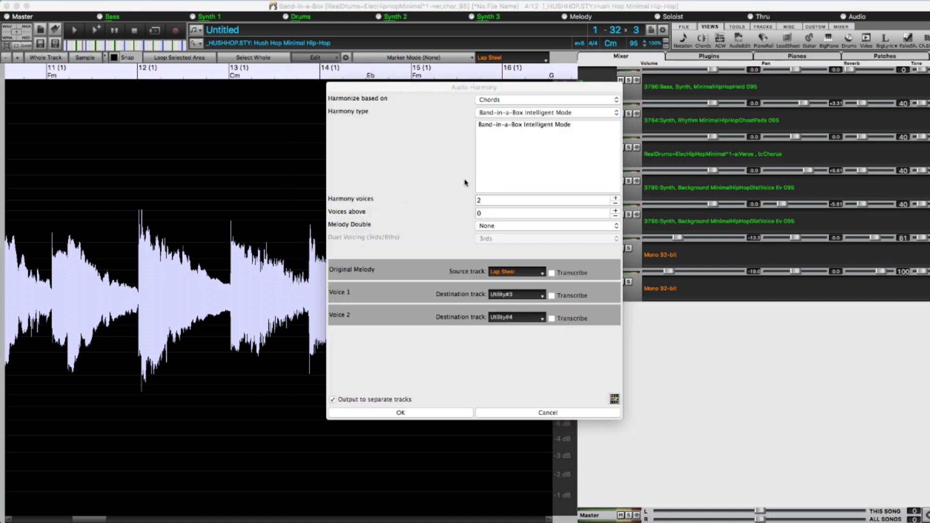
pyautogui.click(615, 211)
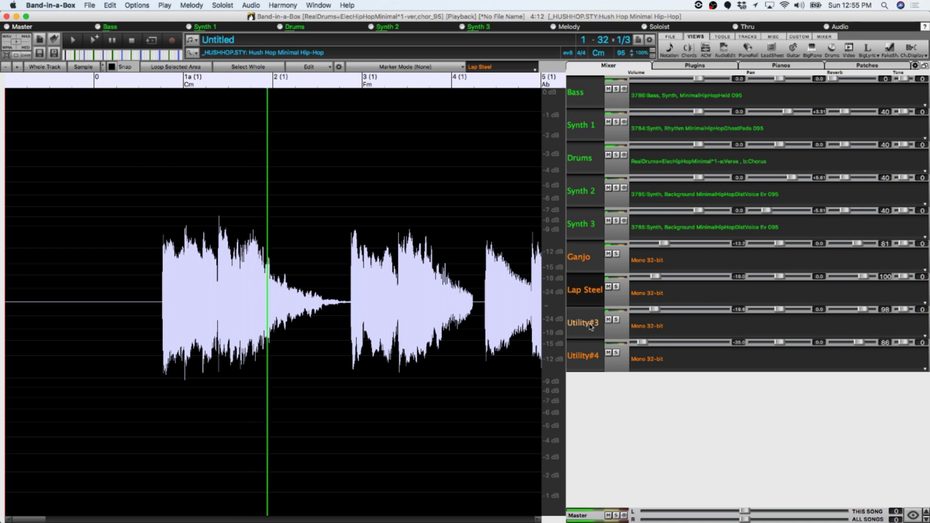
# Step: Audition the Utility#3 and Utility#4 harmony tracks' waveforms
pyautogui.click(591, 327)
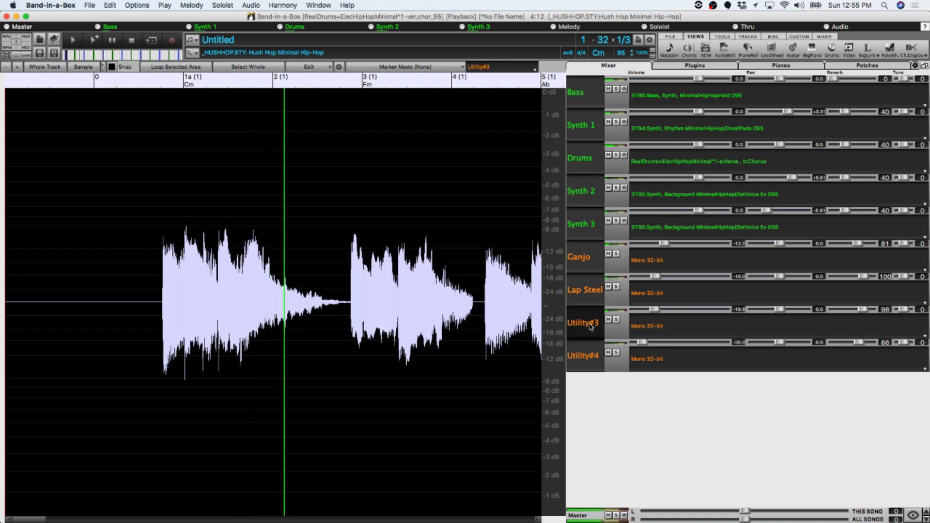
pyautogui.click(588, 361)
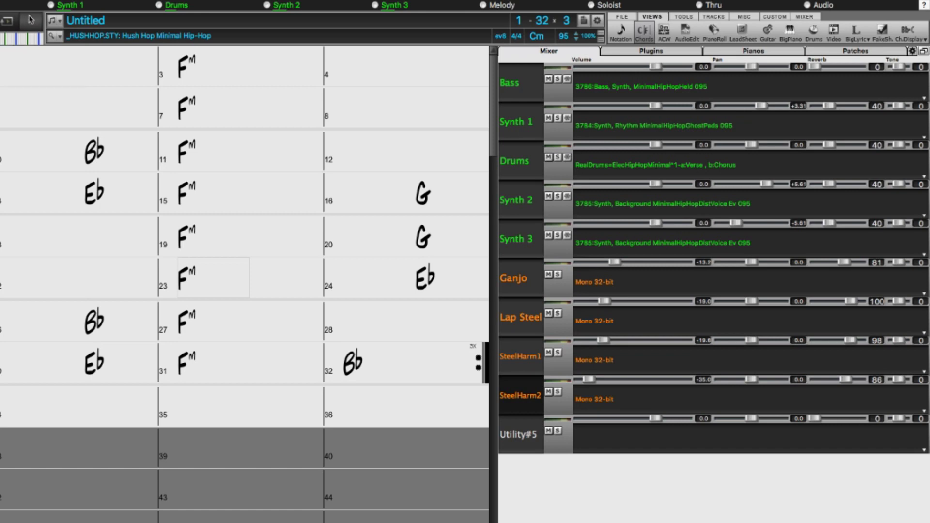
# Step: Record stereo audio onto Utility#5 starting from the beginning of the song
pyautogui.click(33, 21)
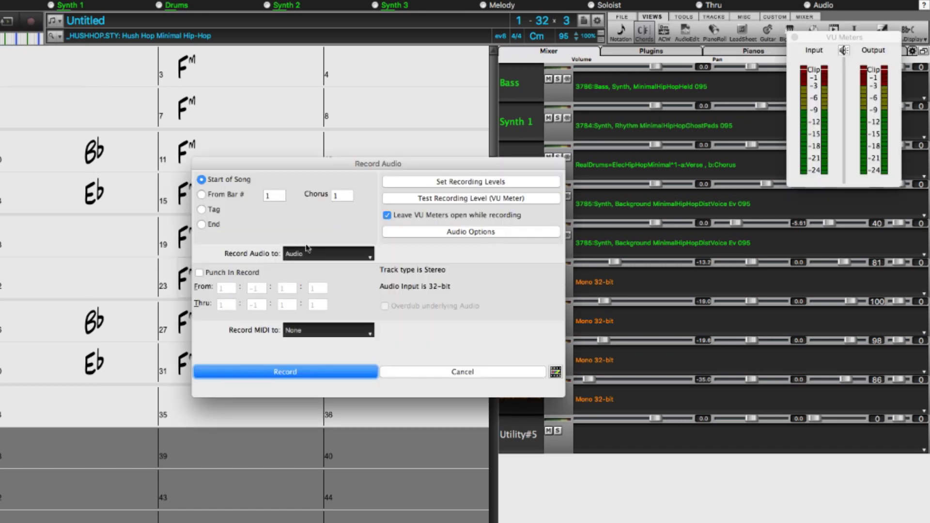
pyautogui.click(370, 257)
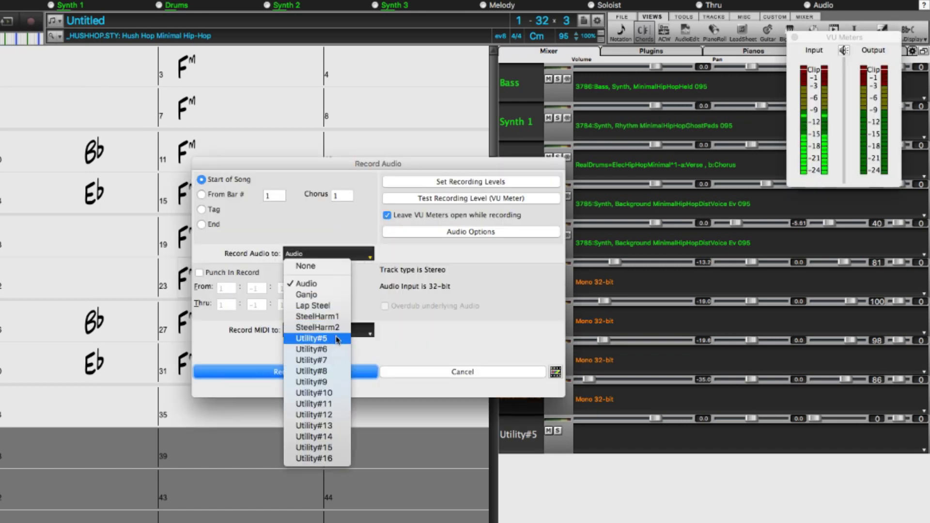
pyautogui.click(338, 341)
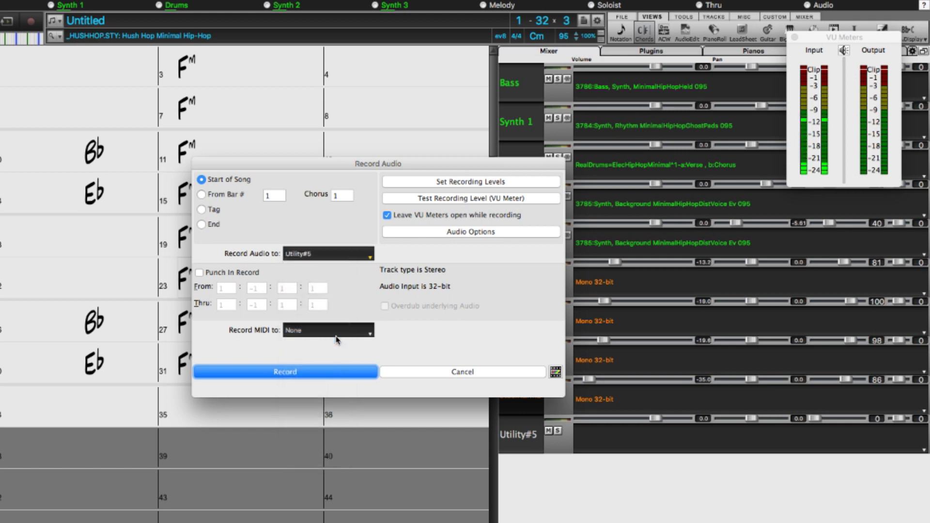
pyautogui.click(827, 366)
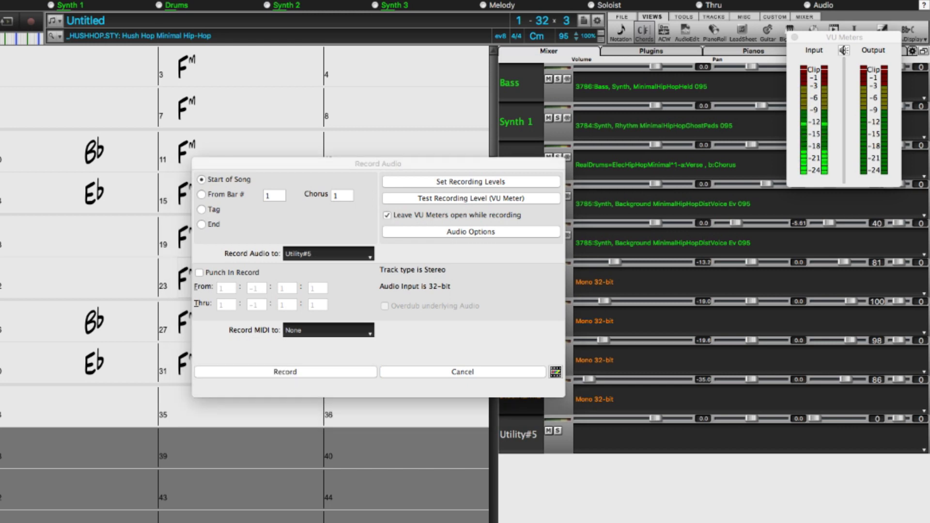
pyautogui.click(283, 373)
pyautogui.click(394, 335)
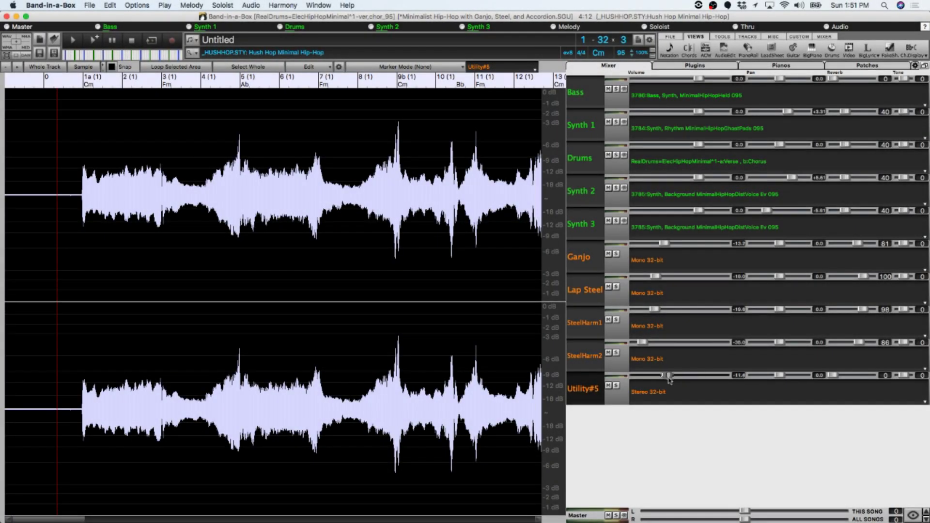
# Step: Set Utility#5 volume to -20.2 and reverb to 102, then play from near its start
pyautogui.moveTo(668, 379); pyautogui.dragTo(654, 378)
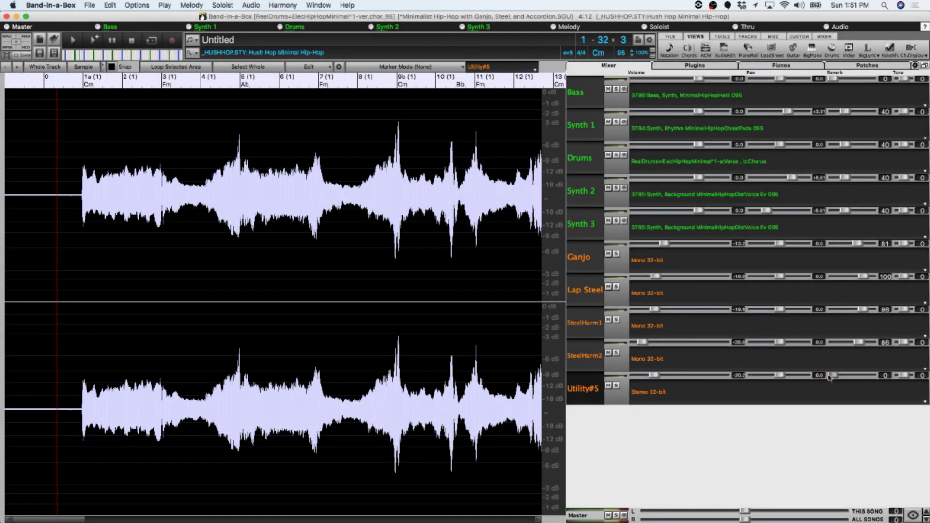
pyautogui.moveTo(829, 378); pyautogui.dragTo(863, 378)
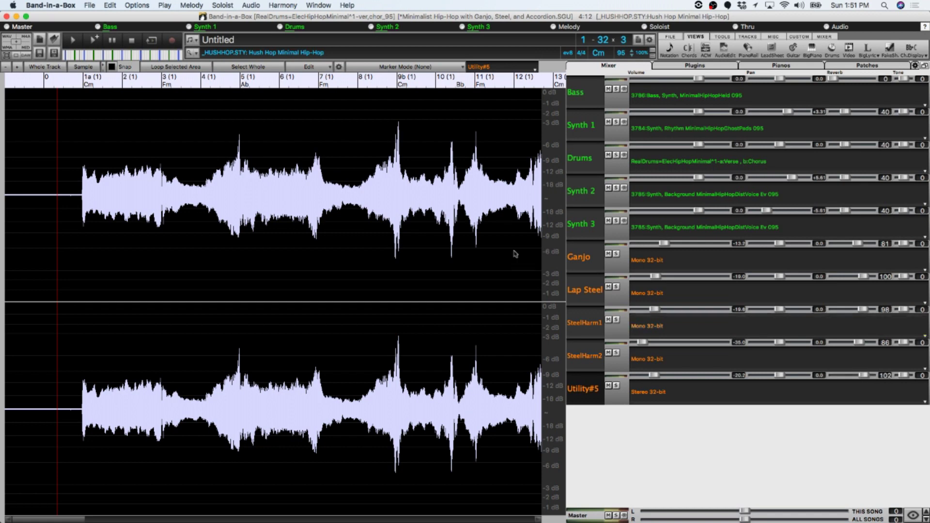
pyautogui.click(72, 117)
pyautogui.press('space')
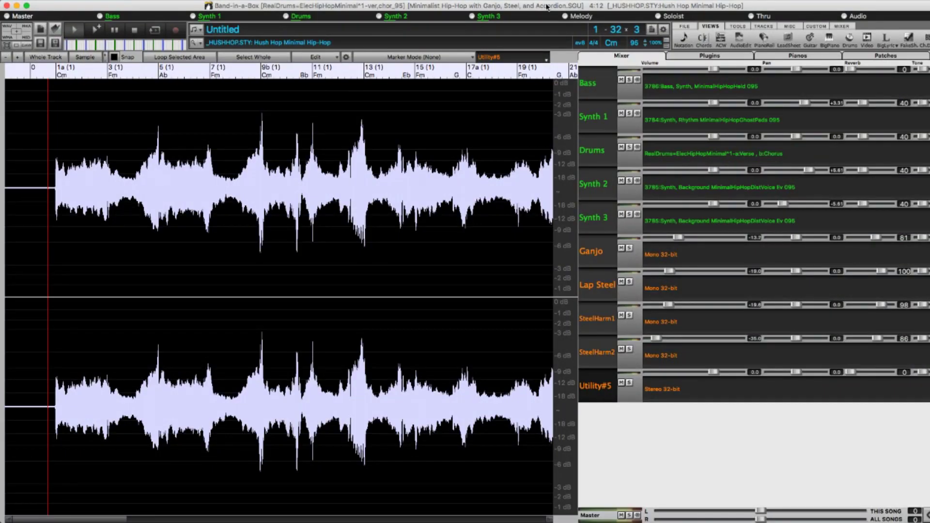
# Step: In Finder, rename the fifth HushHop_tracks recording '#5.wav' to myfile.wav
pyautogui.press('super+Tab')
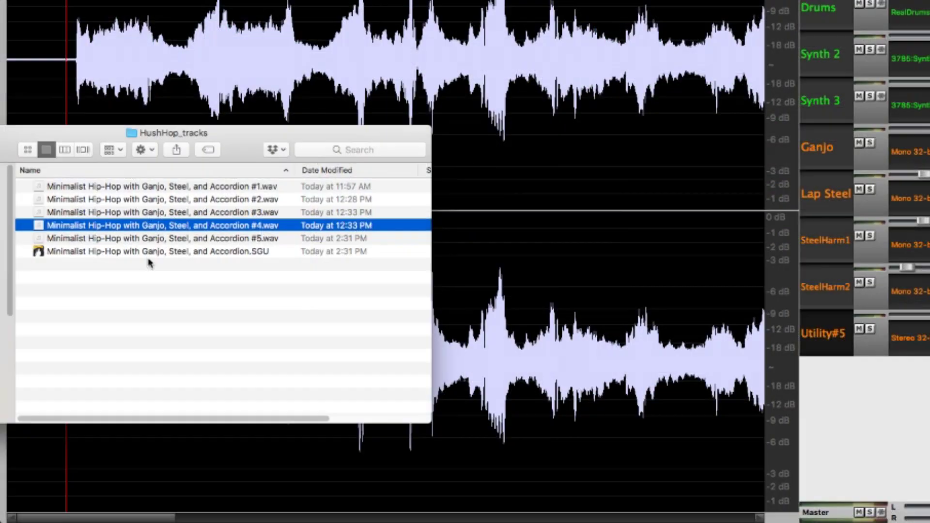
pyautogui.click(149, 251)
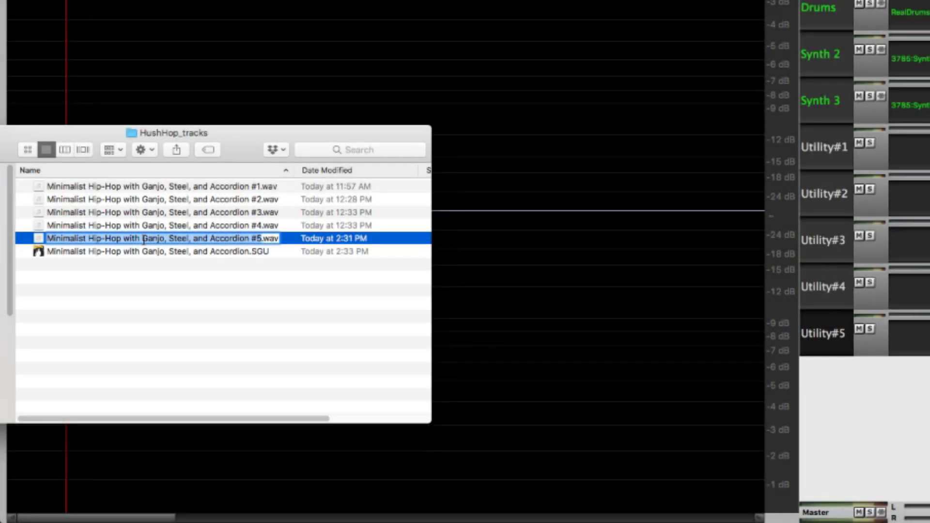
pyautogui.write('myfile.wav')
pyautogui.press('Return')
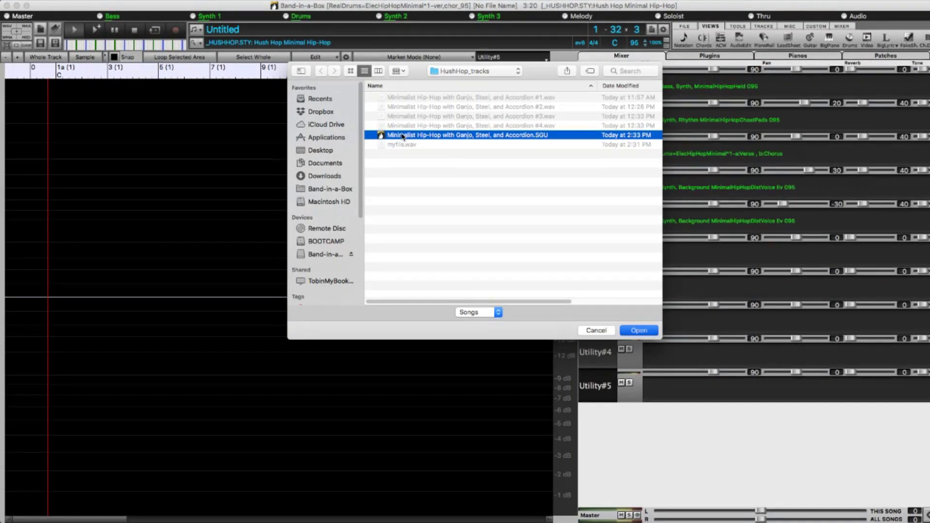
# Step: Open the saved song, wheel-zoom in and out on the Ganjo waveform, then show Audio Edit Settings
pyautogui.doubleClick(402, 137)
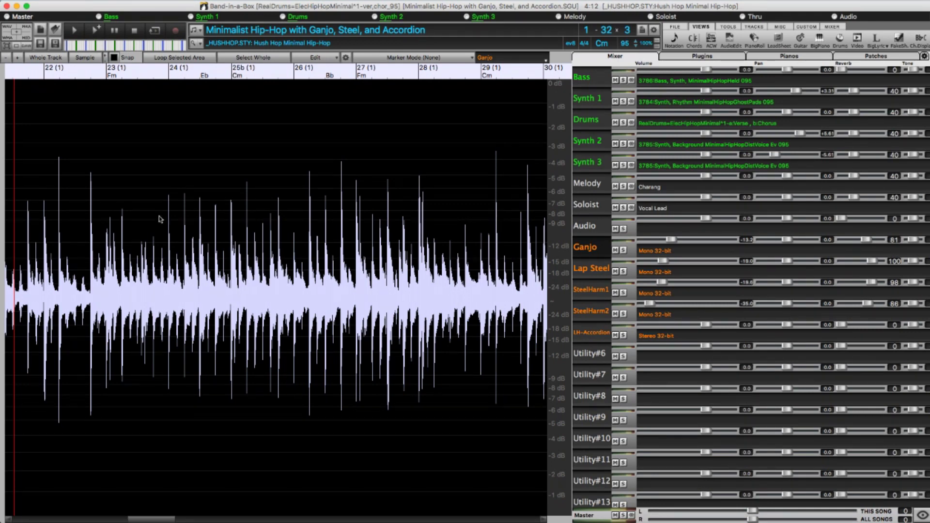
pyautogui.scroll(3, 143, 222)
pyautogui.scroll(2, 111, 223)
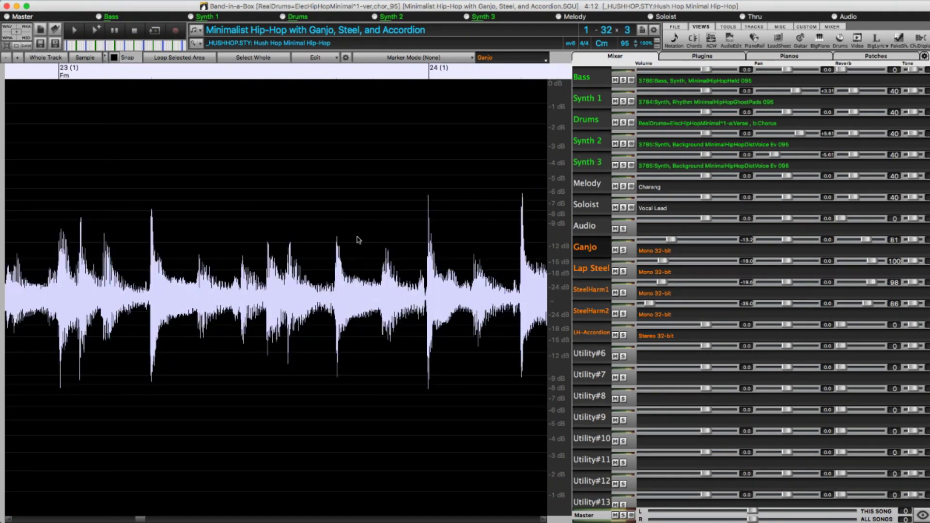
pyautogui.scroll(-5, 503, 259)
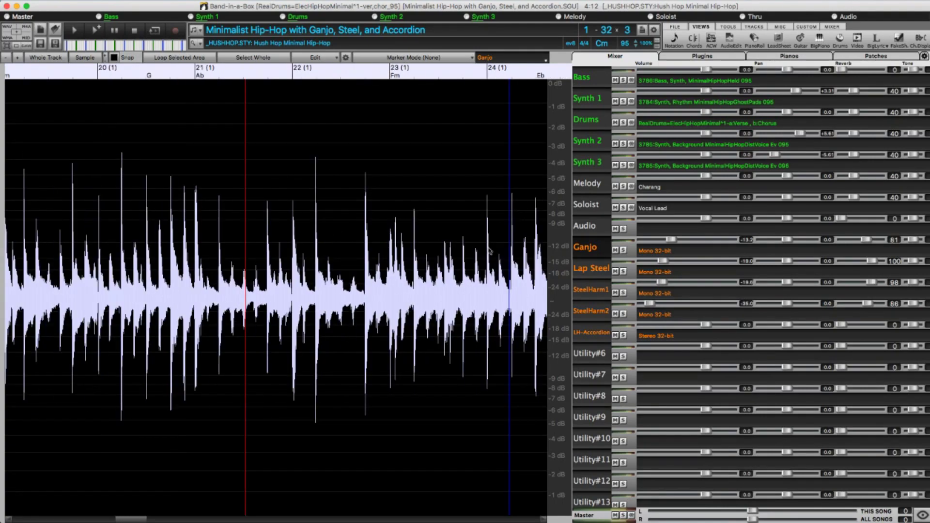
pyautogui.scroll(3, 489, 251)
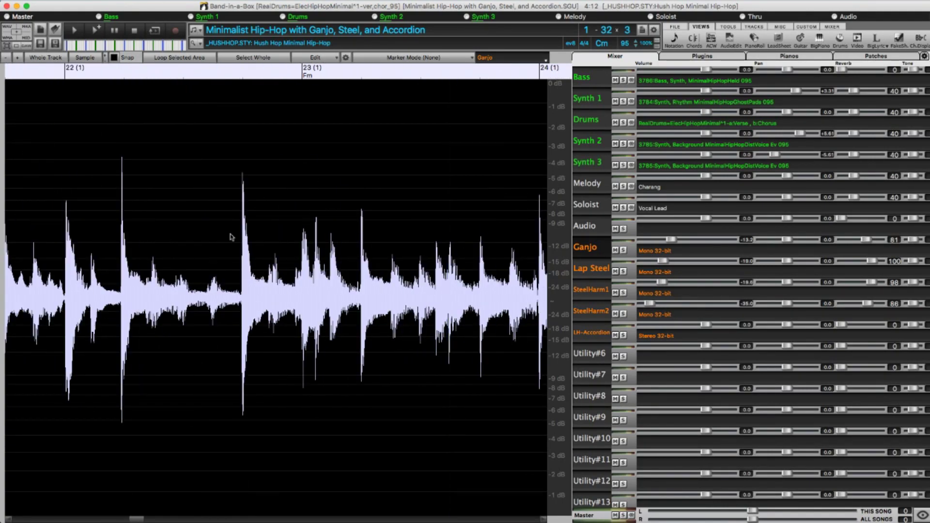
pyautogui.scroll(-3, 72, 225)
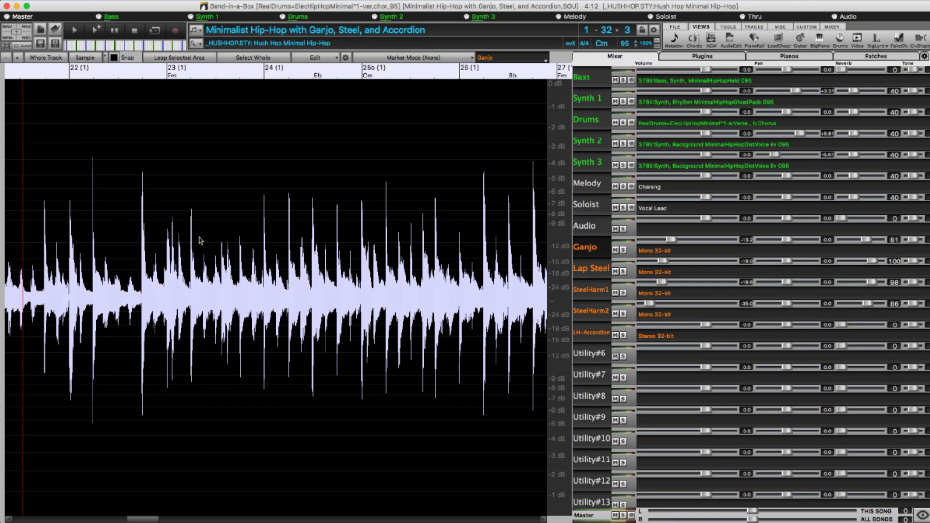
pyautogui.scroll(4, 198, 241)
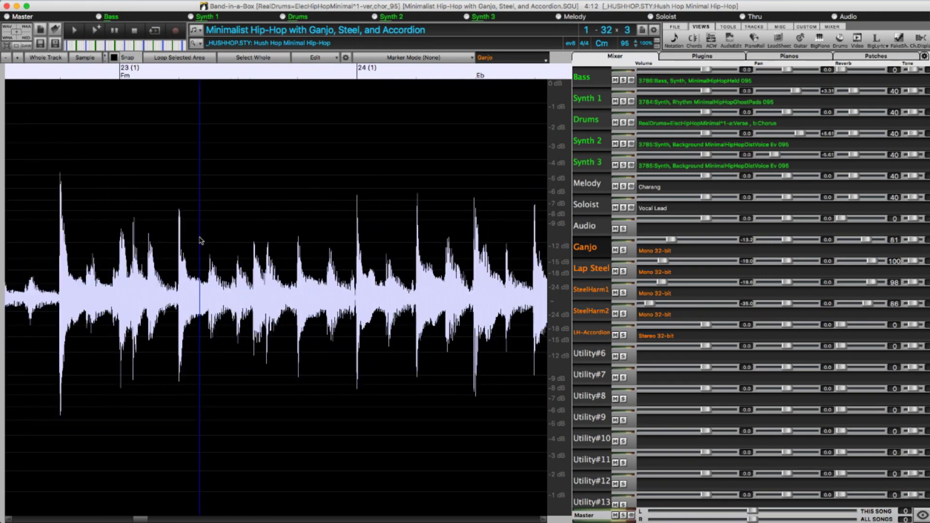
pyautogui.scroll(-4, 201, 241)
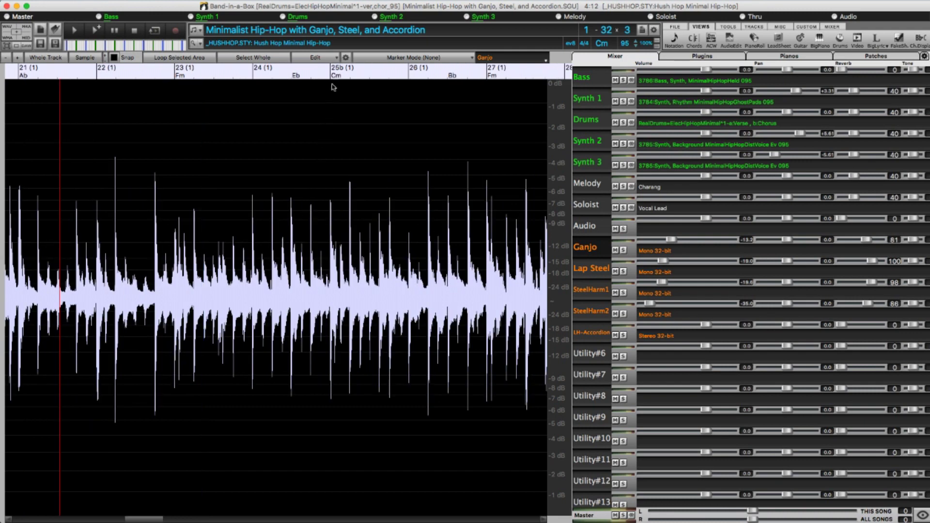
pyautogui.click(346, 57)
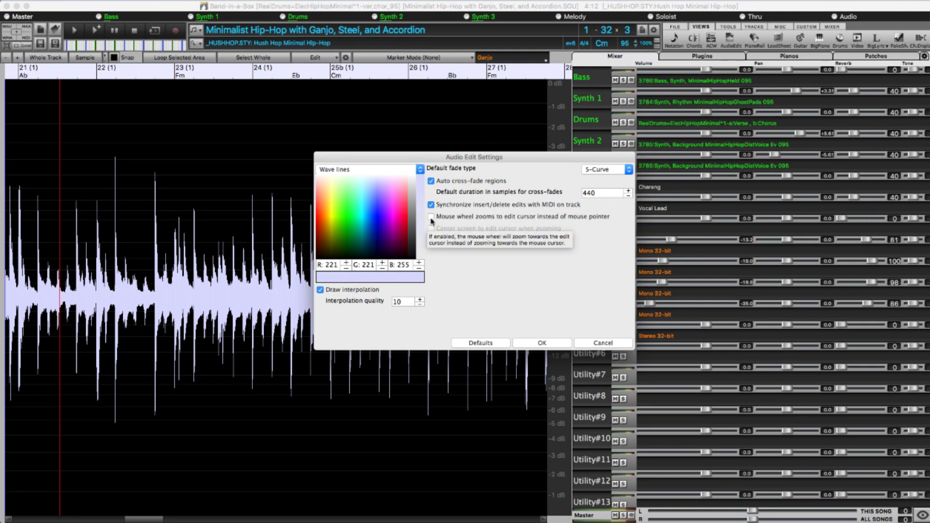
# Step: Enable 'Mouse wheel zooms to edit cursor' and test zooming around an edit point near bar 27
pyautogui.click(432, 221)
pyautogui.click(535, 345)
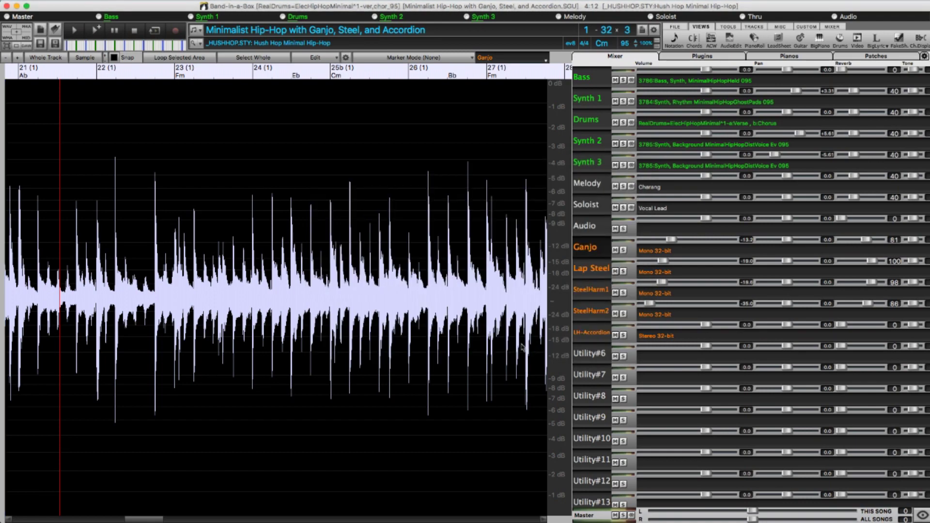
pyautogui.click(506, 341)
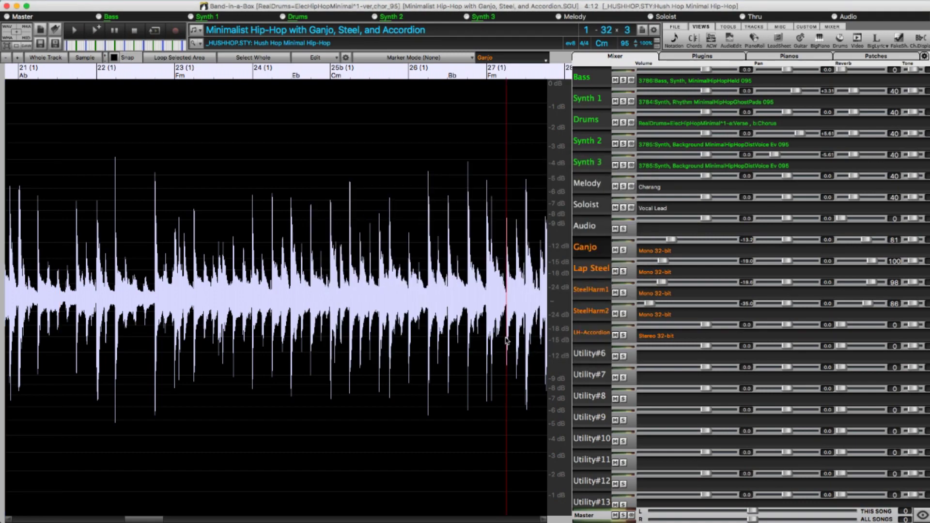
pyautogui.scroll(3, 82, 272)
pyautogui.scroll(-3, 121, 279)
# Step: Test edit-cursor zooming again at edit points around bar 23
pyautogui.click(168, 281)
pyautogui.scroll(3, 222, 296)
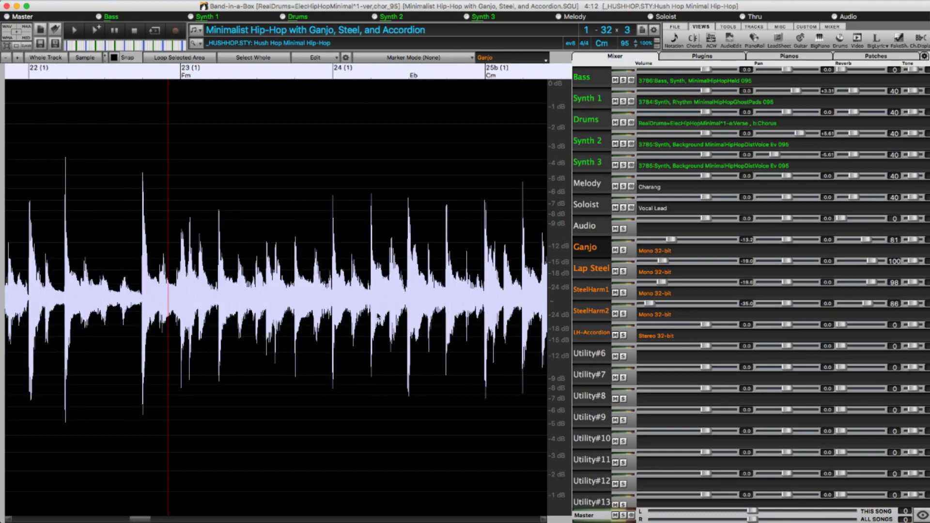
pyautogui.scroll(-3, 255, 297)
pyautogui.click(269, 298)
pyautogui.scroll(3, 269, 297)
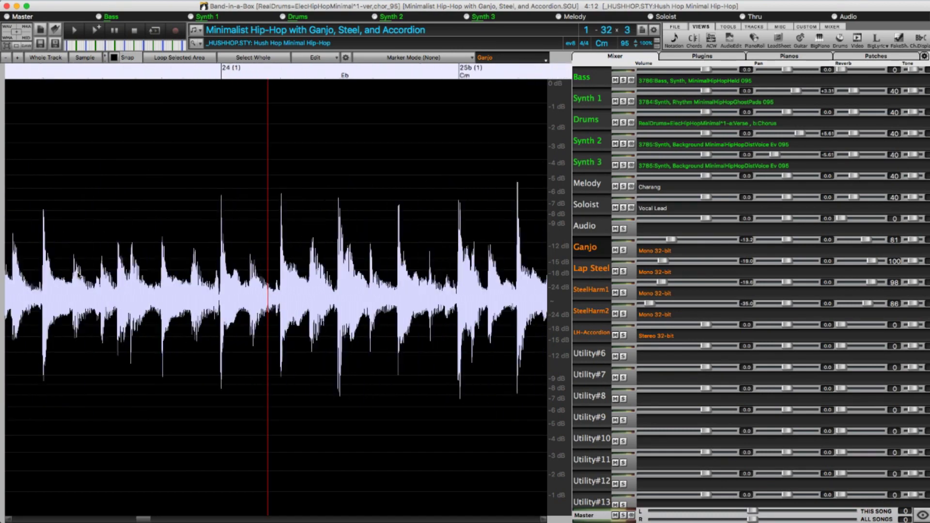
pyautogui.scroll(-3, 77, 275)
pyautogui.click(56, 276)
pyautogui.scroll(3, 369, 329)
pyautogui.scroll(-3, 369, 329)
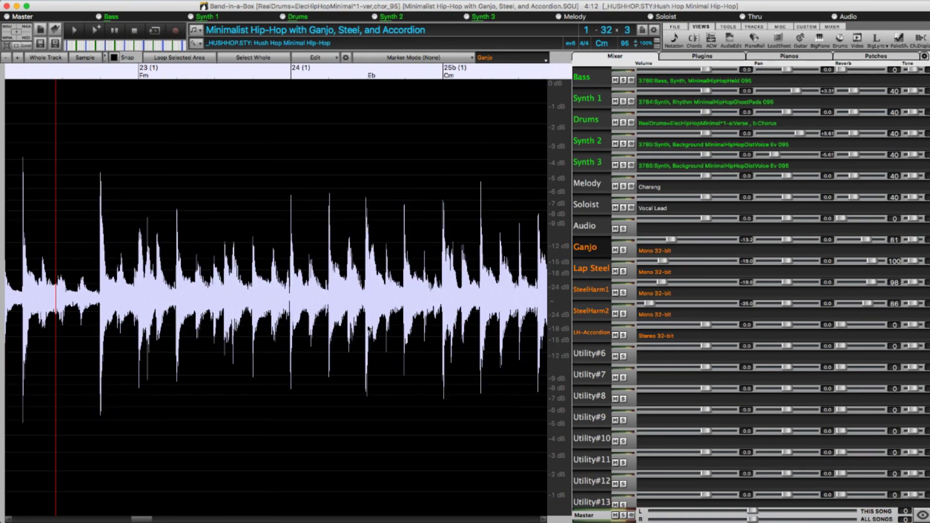
pyautogui.click(347, 60)
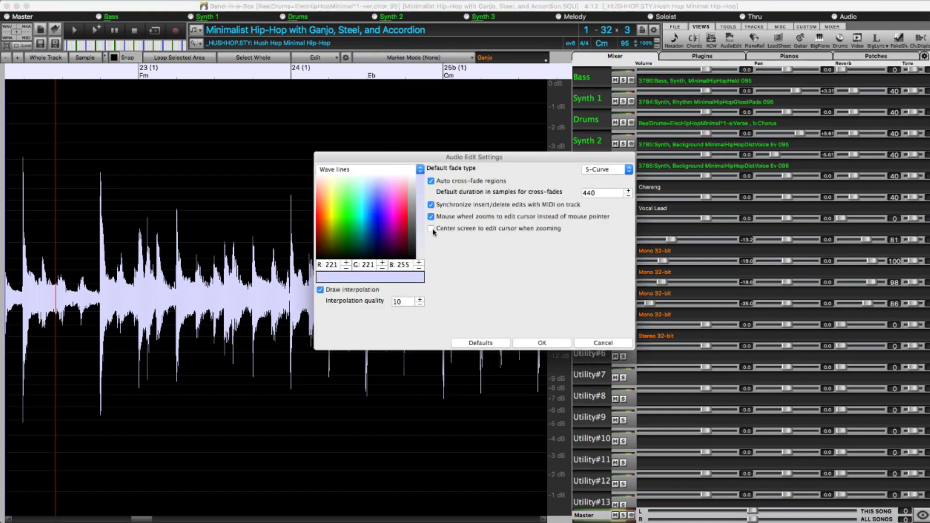
# Step: Confirm 'Center screen to edit cursor when zooming' and move the edit point past bar 25b
pyautogui.moveTo(433, 232)
pyautogui.click(528, 345)
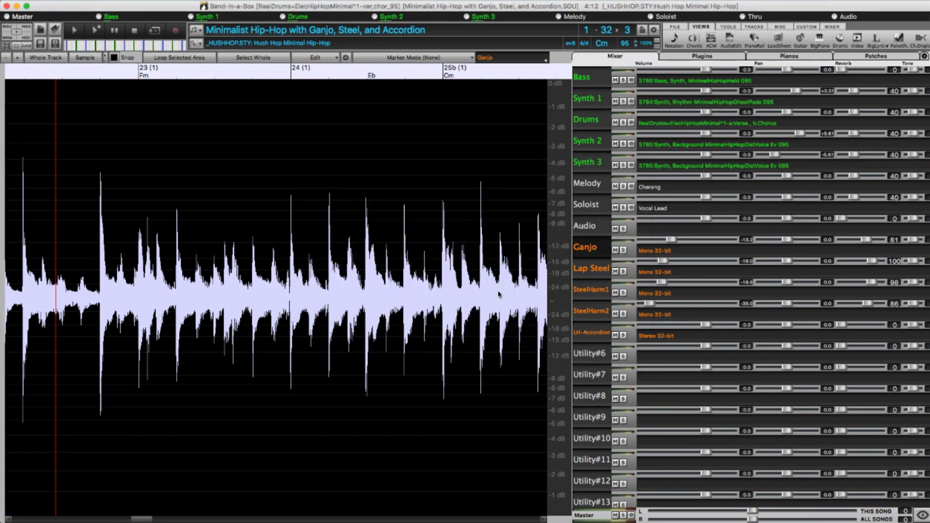
pyautogui.click(499, 294)
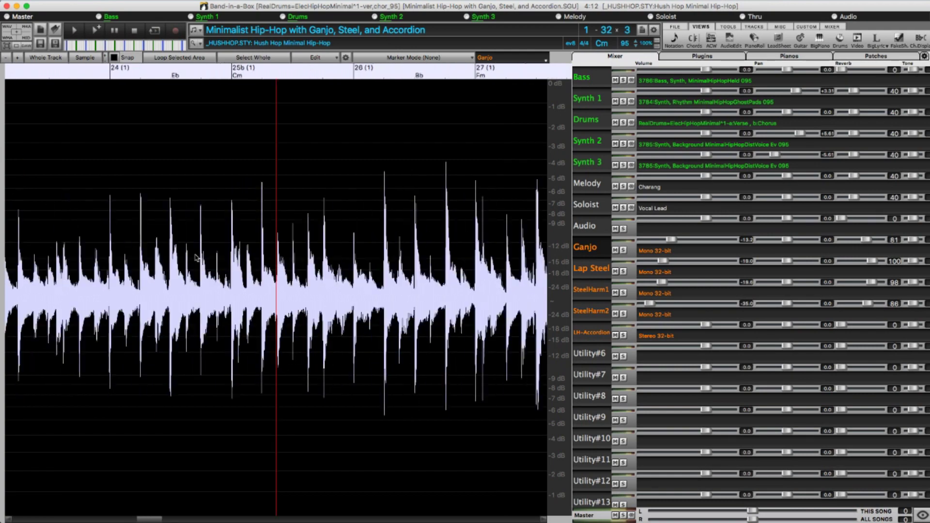
# Step: Step the edit point back from bar 21 toward bar 17, then return it near bar 21
pyautogui.click(32, 255)
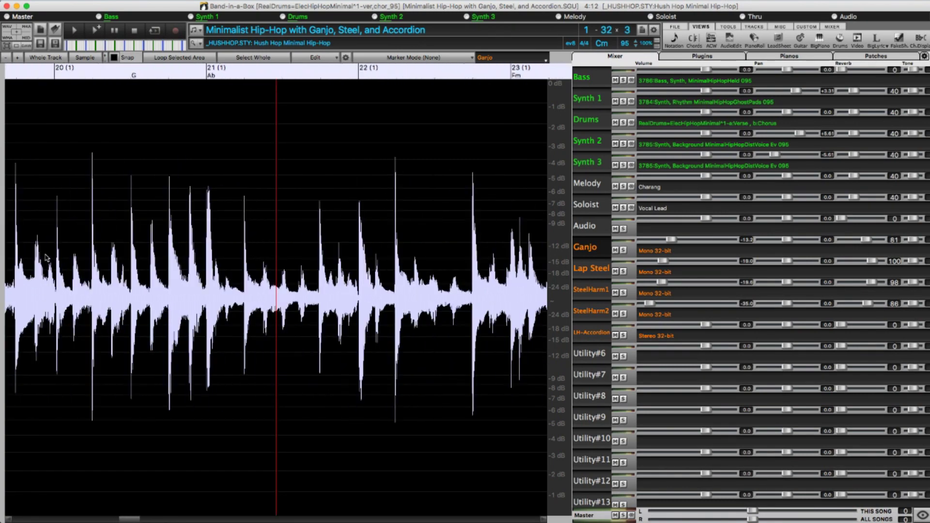
pyautogui.click(46, 257)
pyautogui.click(46, 257)
pyautogui.click(46, 257)
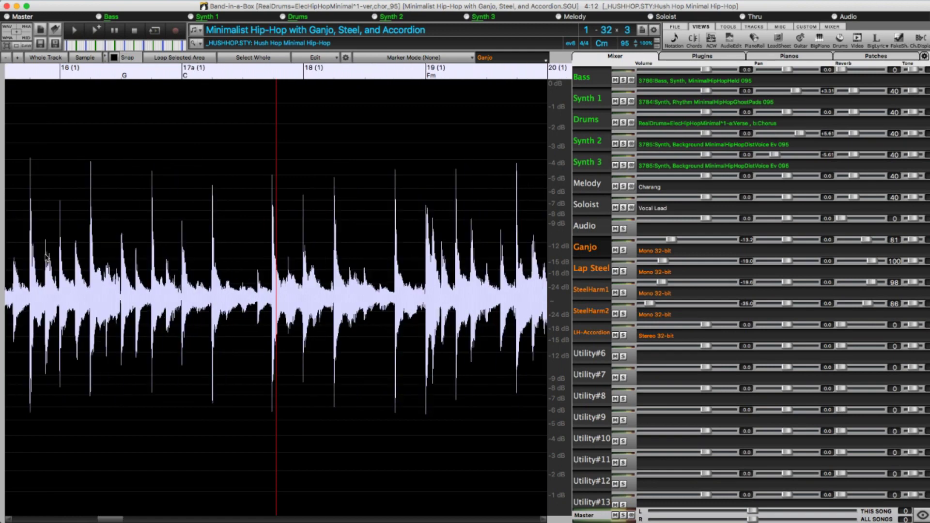
pyautogui.scroll(-2, 339, 276)
pyautogui.click(468, 292)
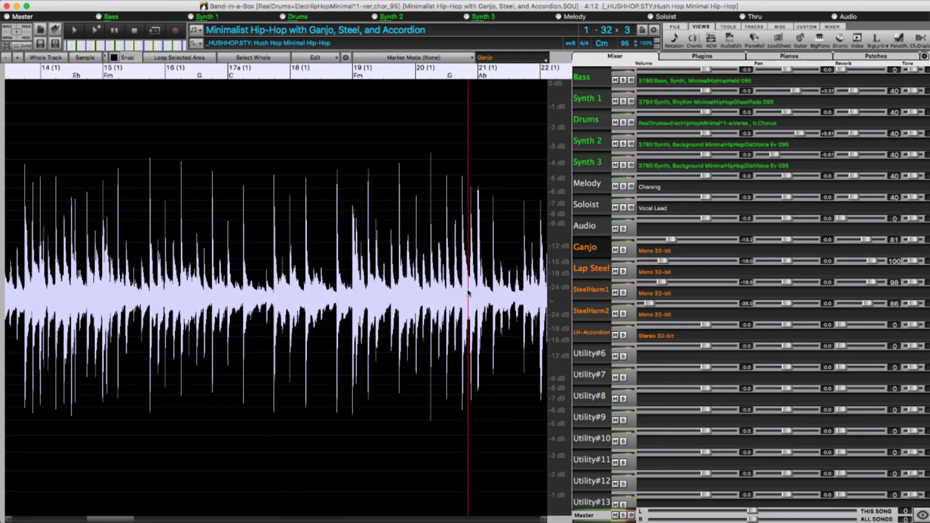
pyautogui.scroll(1, 468, 293)
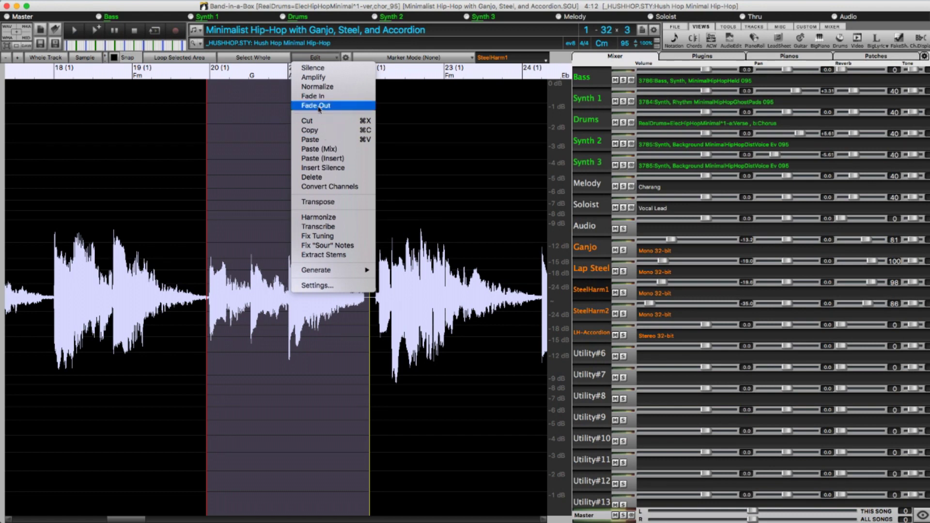
# Step: Copy the bars 20–22 SteelHarm1 audio and paste it onto the Utility#7 track
pyautogui.click(297, 8)
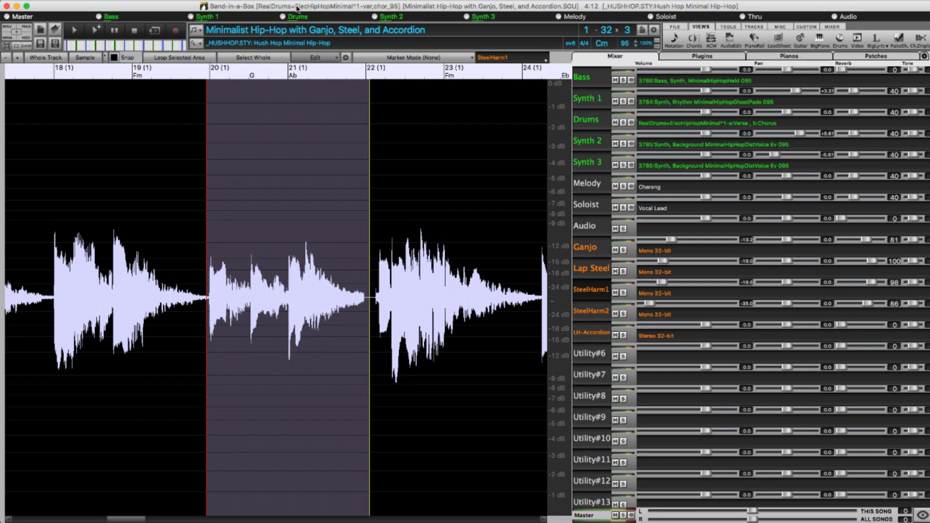
pyautogui.click(589, 376)
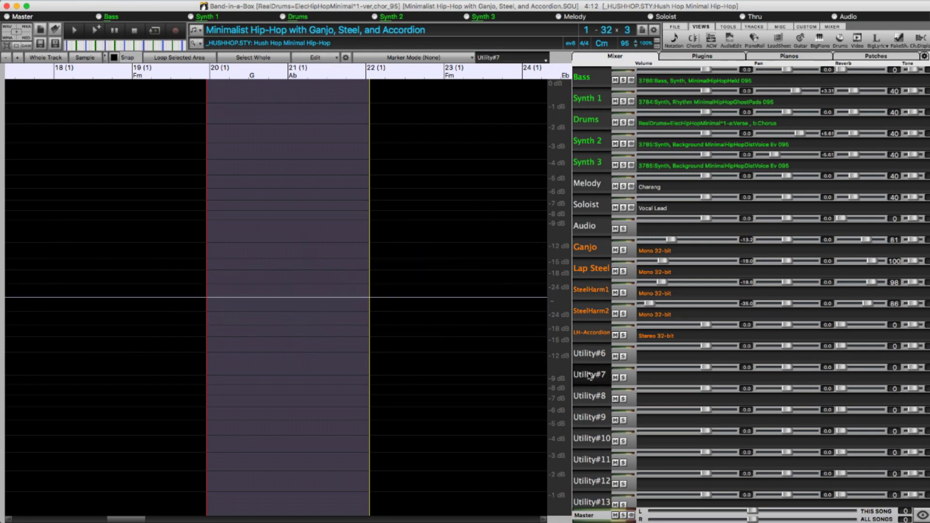
pyautogui.press('super+v')
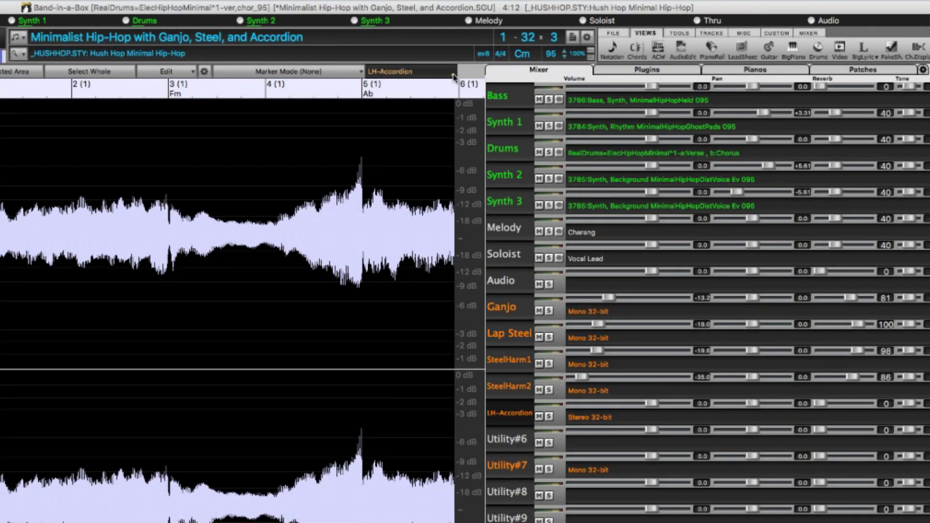
# Step: Load the Ganjo track into the audio editor and scroll through its waveform
pyautogui.click(454, 76)
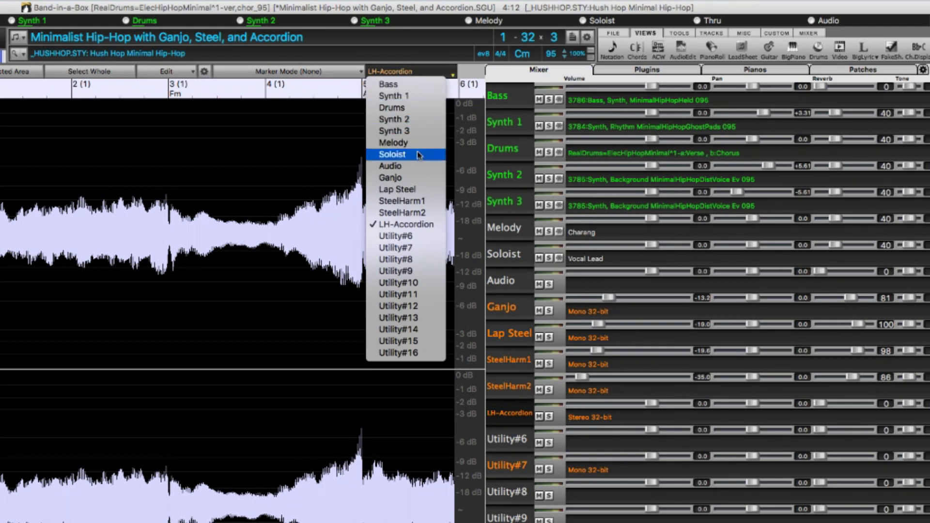
pyautogui.click(415, 177)
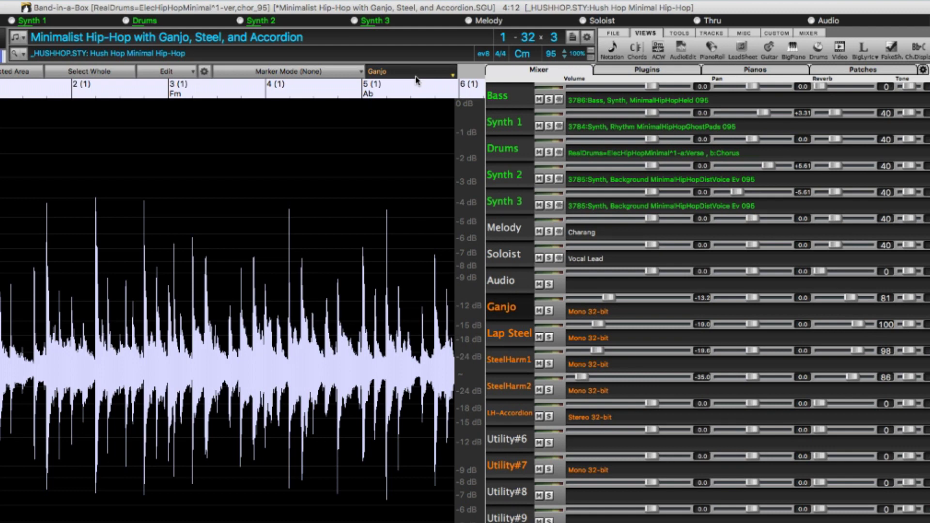
pyautogui.scroll(-1, 417, 75)
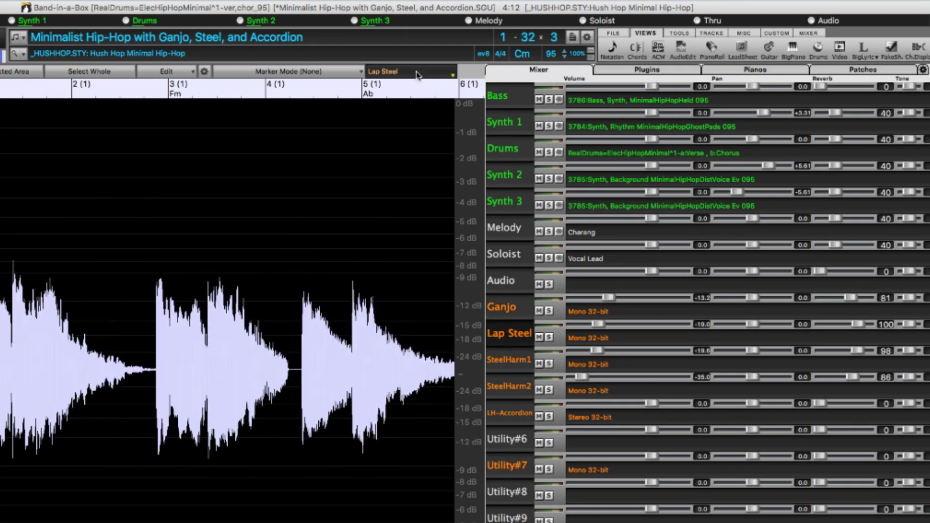
pyautogui.scroll(6, 417, 74)
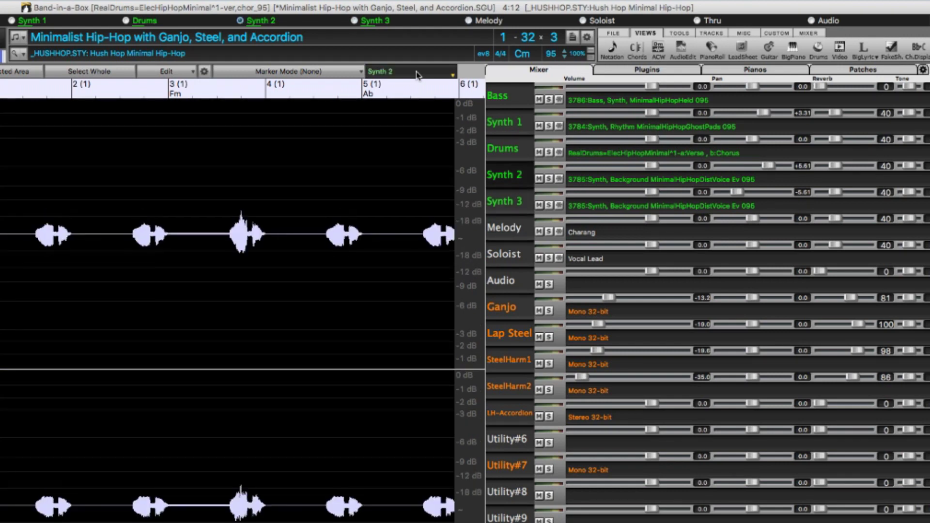
pyautogui.scroll(3, 416, 74)
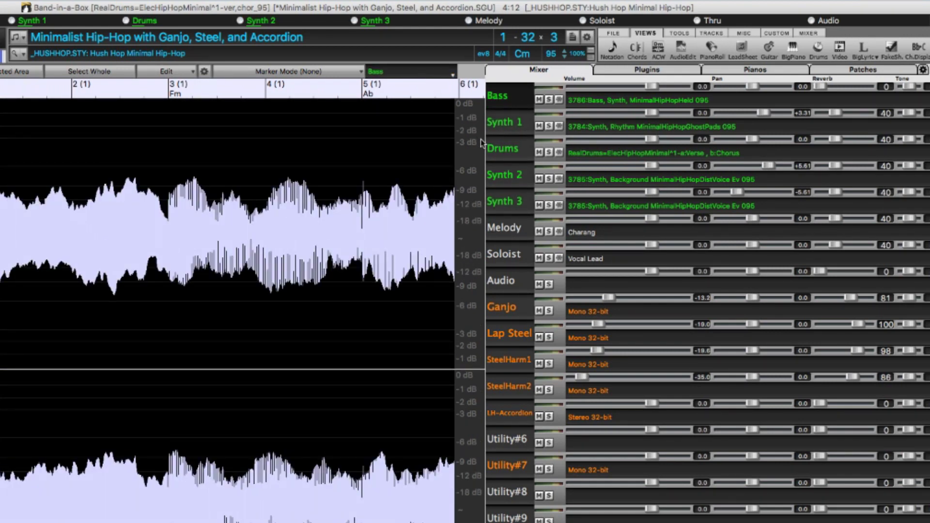
# Step: Show the Drums, Lap Steel and then SteelHarm2 tracks' audio in the editor
pyautogui.click(503, 149)
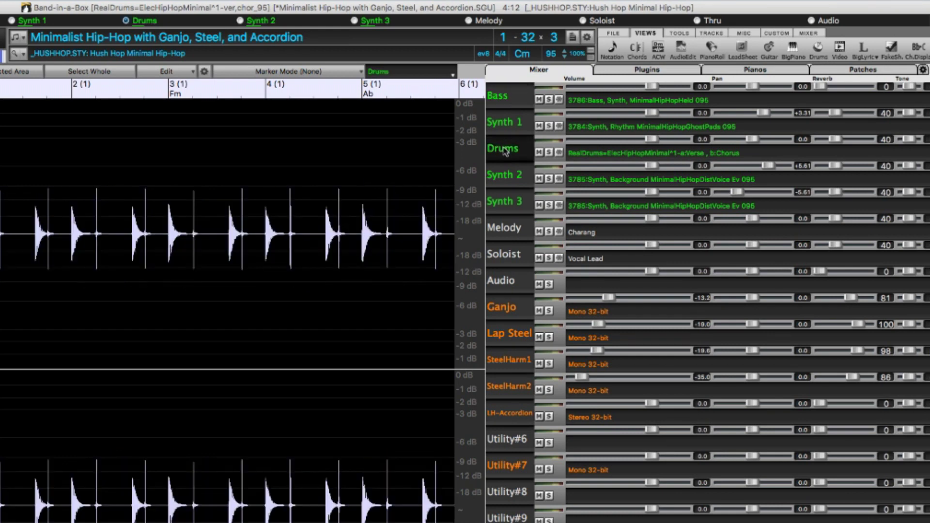
pyautogui.click(513, 335)
pyautogui.click(509, 387)
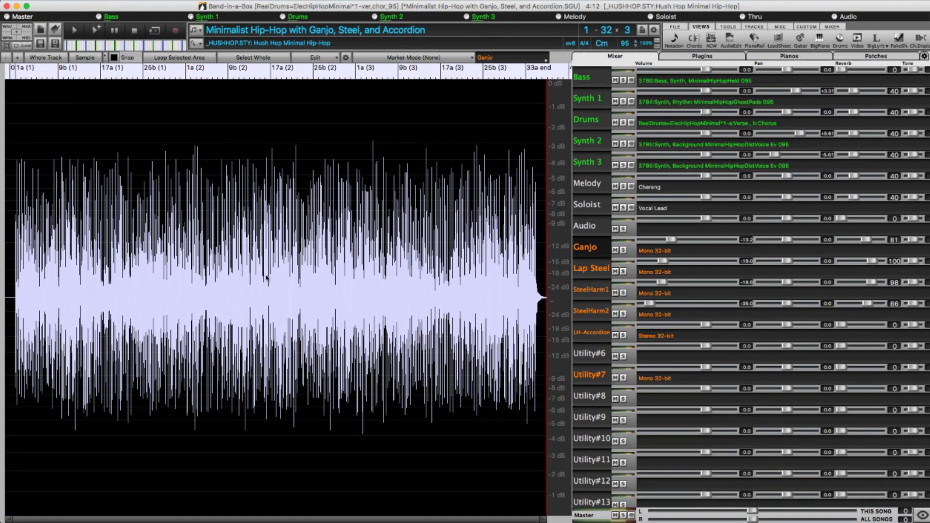
# Step: Select Ganjo audio before and after a chosen position with Shift+Home/Shift+End, then select everything
pyautogui.click(255, 255)
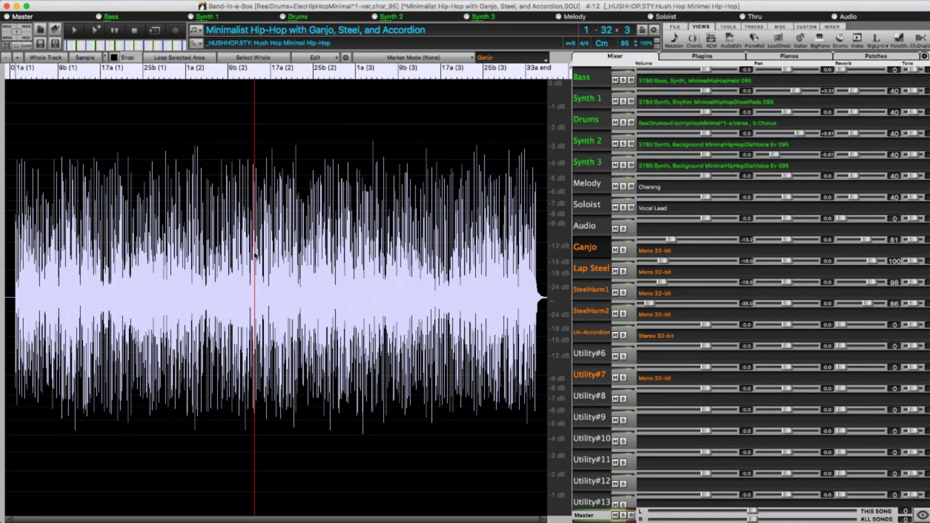
pyautogui.hotkey('shift', 'Home')
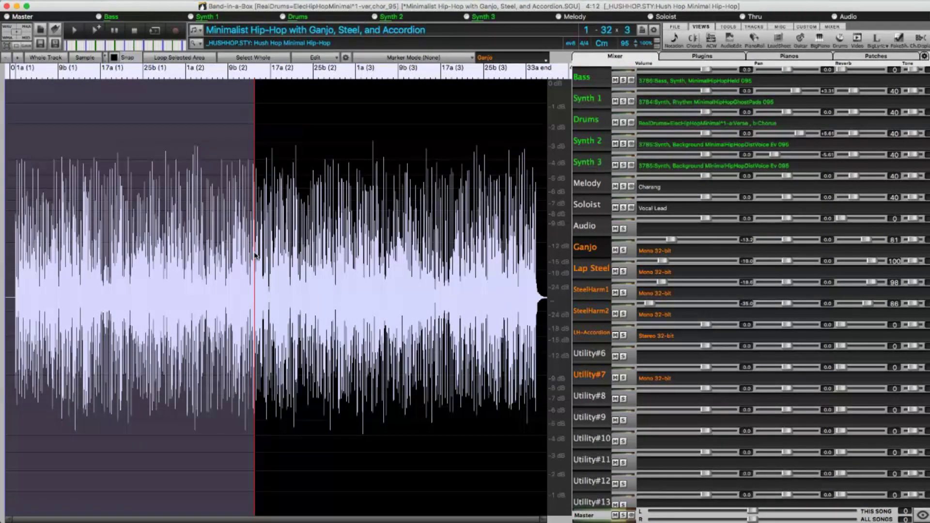
pyautogui.hotkey('shift', 'End')
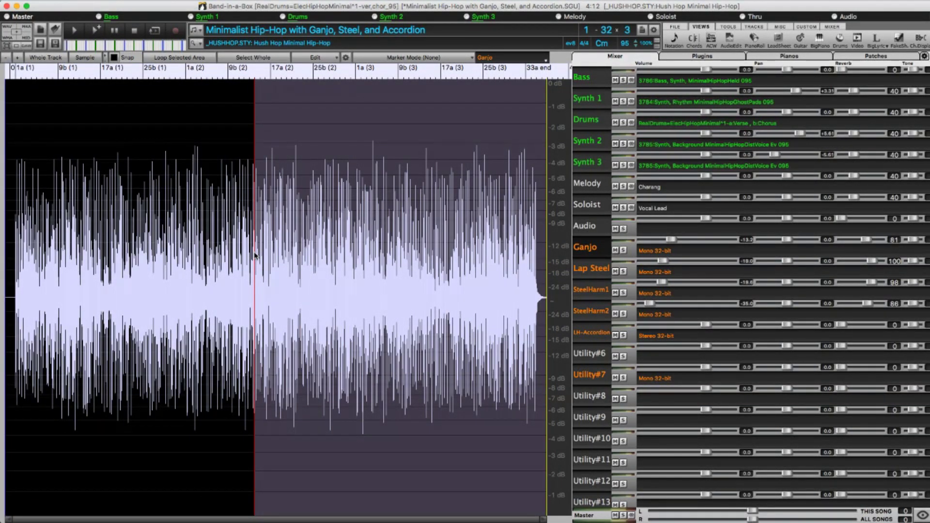
pyautogui.press('super+a')
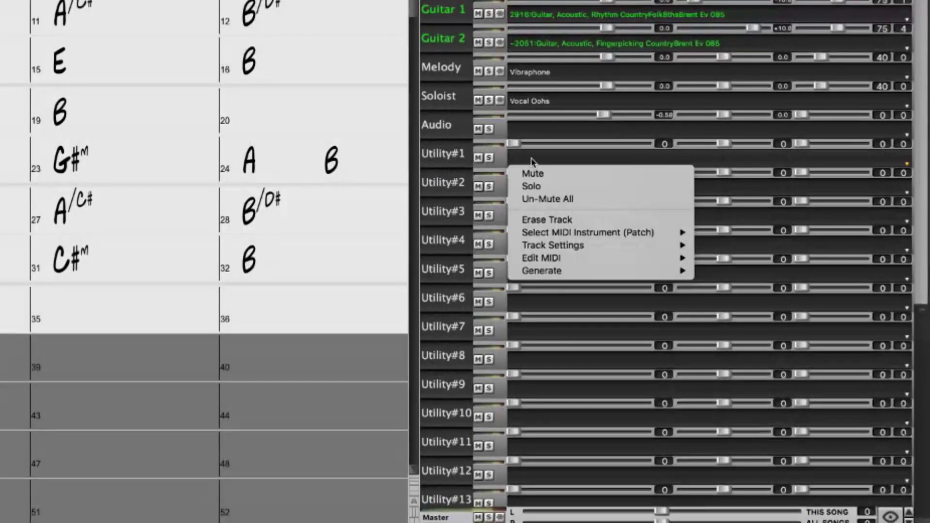
# Step: Confirm the PopIndiePhaserBrent soloist RealTrack 3726 as the guitar solo generator
pyautogui.moveTo(659, 272)
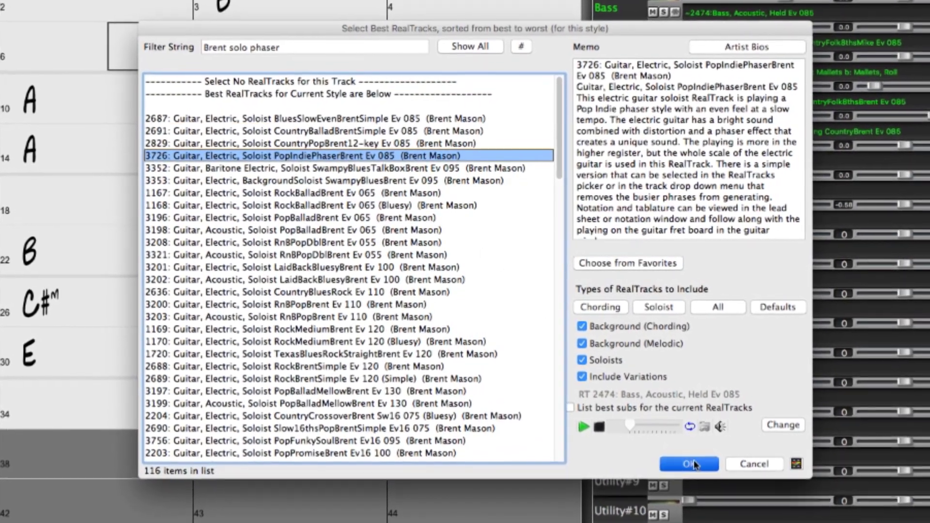
pyautogui.click(694, 464)
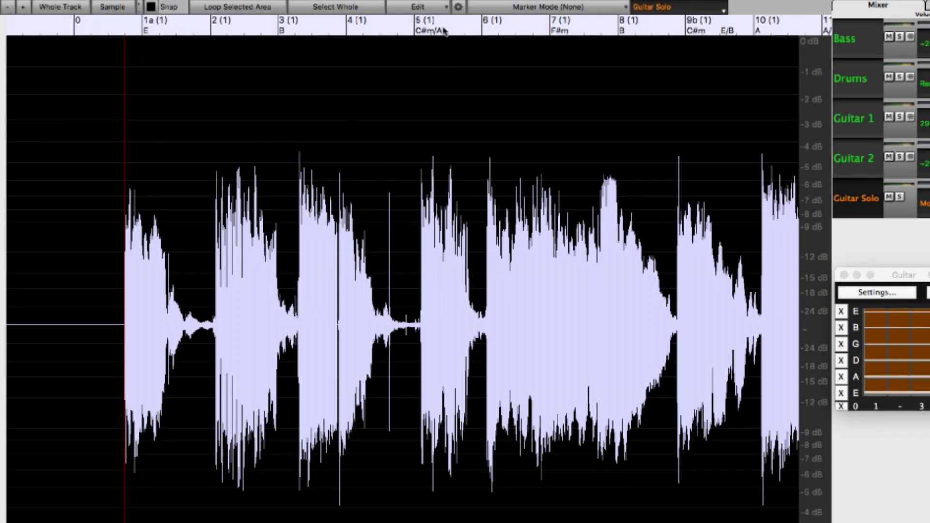
pyautogui.click(445, 10)
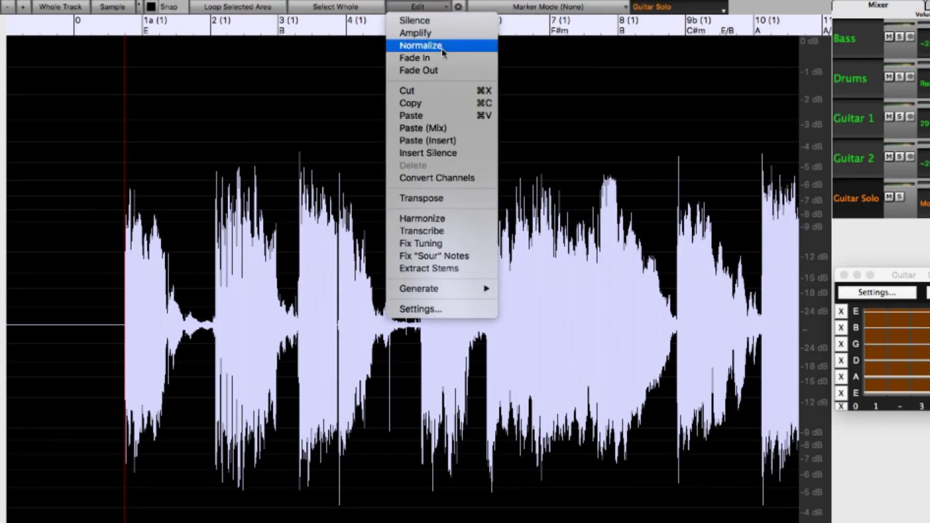
pyautogui.moveTo(465, 291)
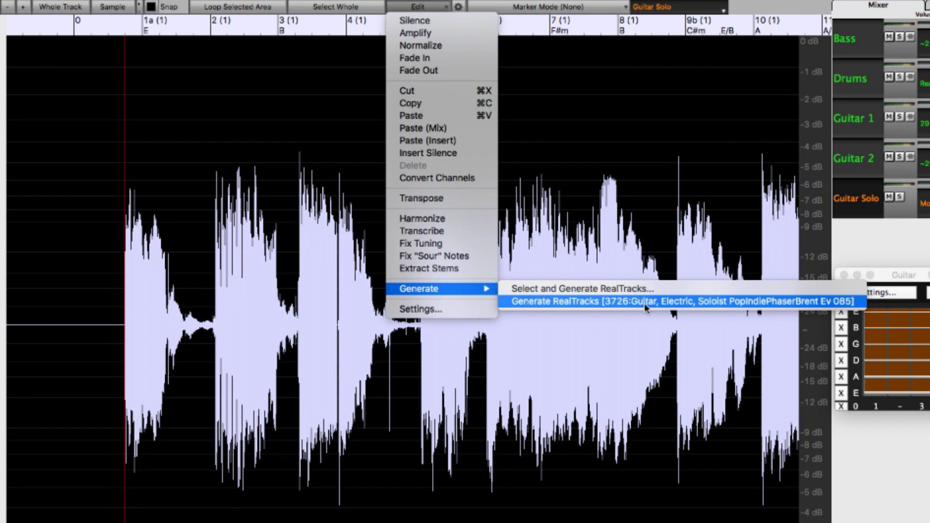
pyautogui.click(205, 320)
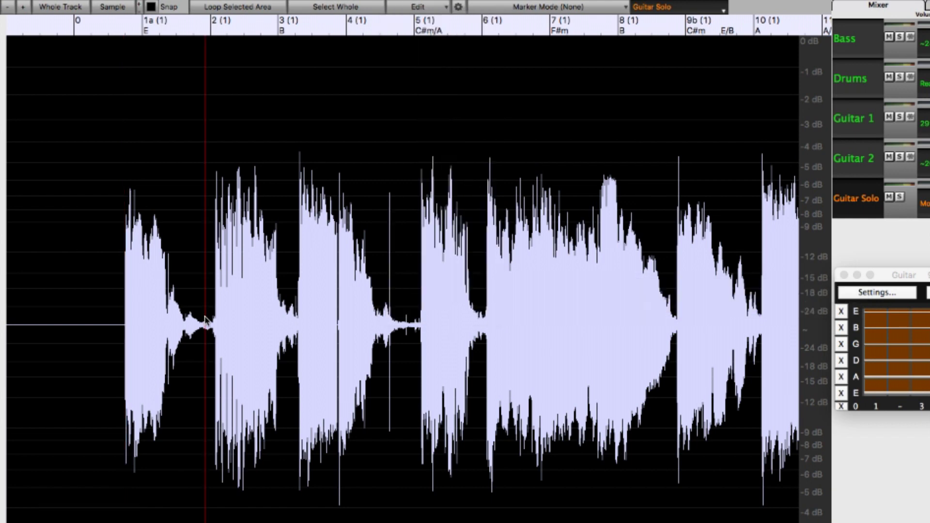
pyautogui.press('space')
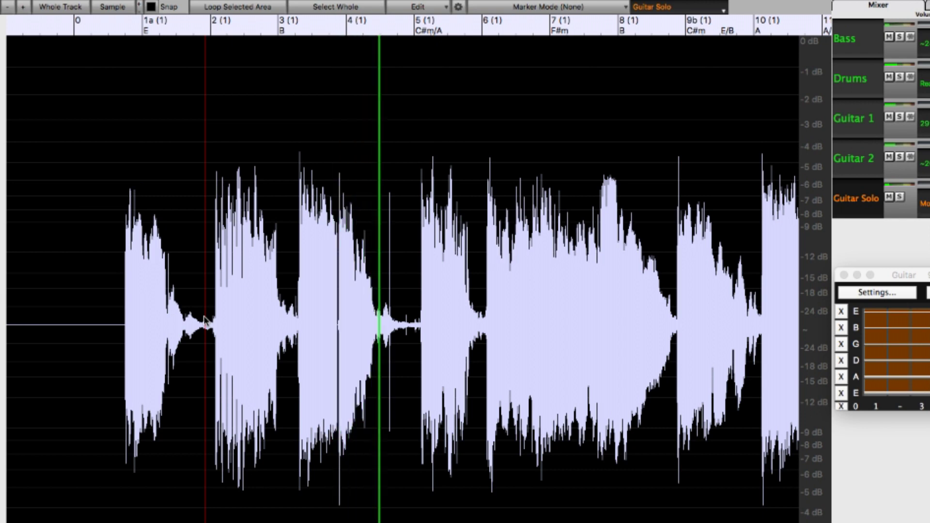
pyautogui.press('space')
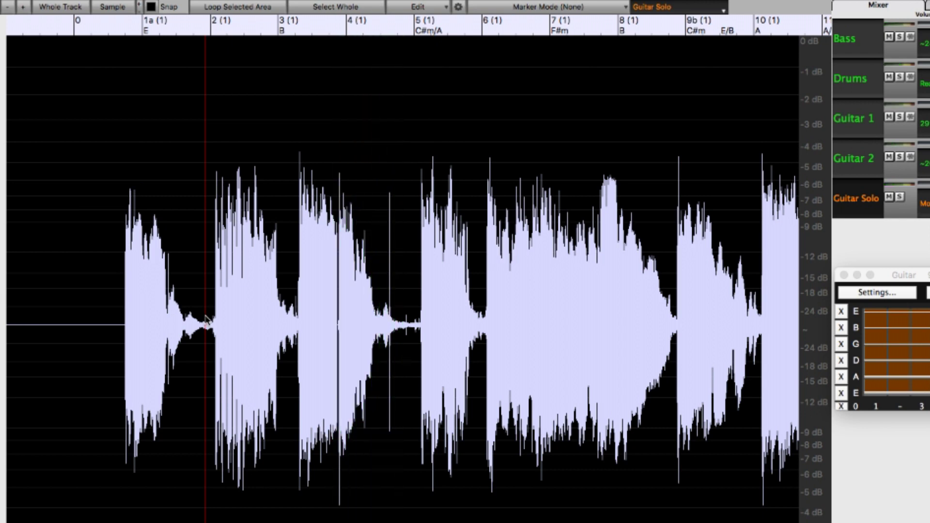
# Step: Select bars 2–5 of the guitar solo and regenerate them twice with RealTrack 3726
pyautogui.moveTo(206, 317)
pyautogui.mouseDown()
pyautogui.moveTo(329, 334)
pyautogui.moveTo(412, 330)
pyautogui.mouseUp()
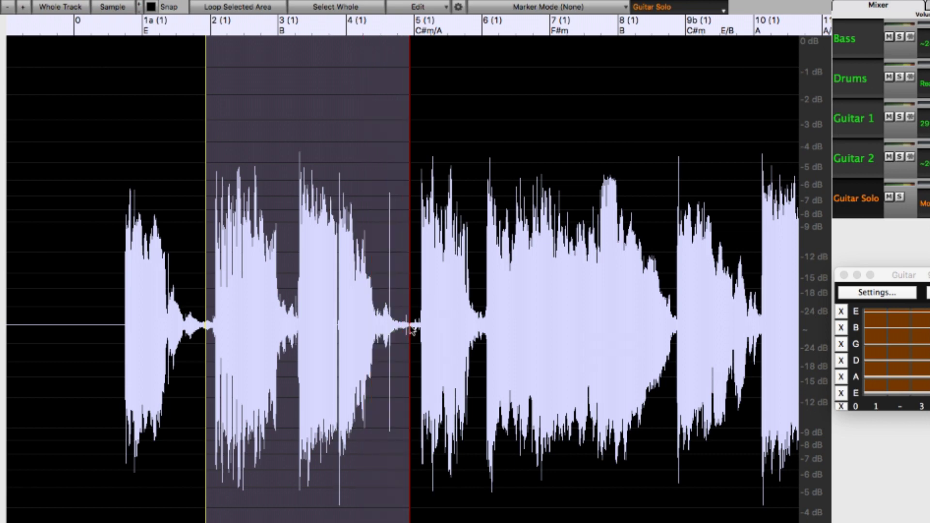
pyautogui.click(447, 12)
pyautogui.moveTo(464, 289)
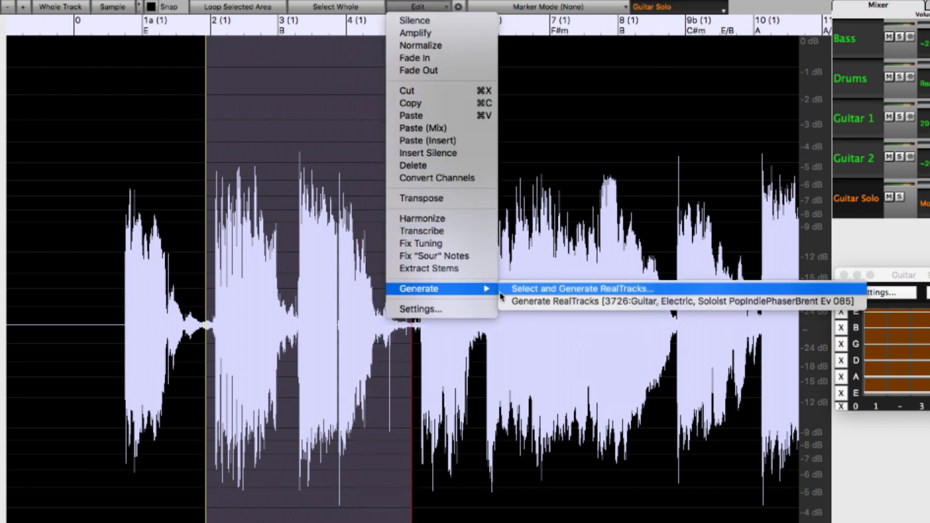
pyautogui.click(583, 302)
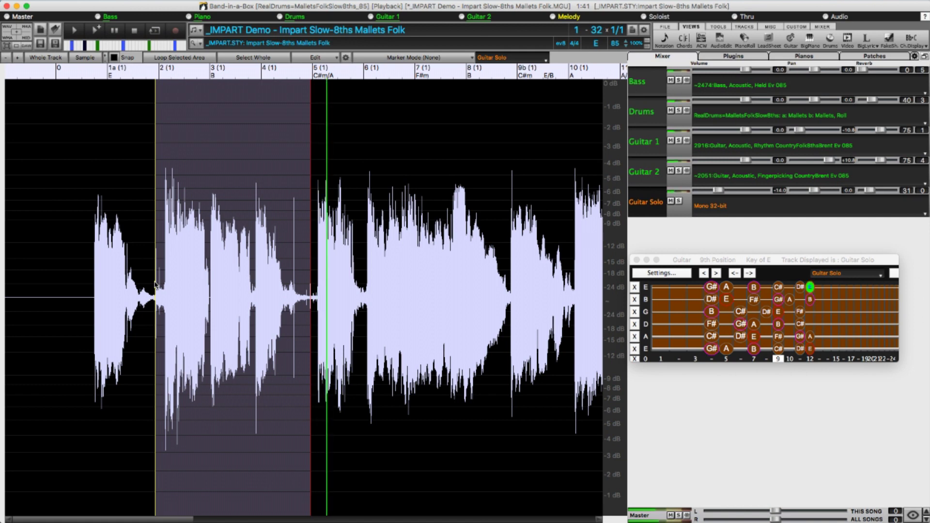
pyautogui.press('space')
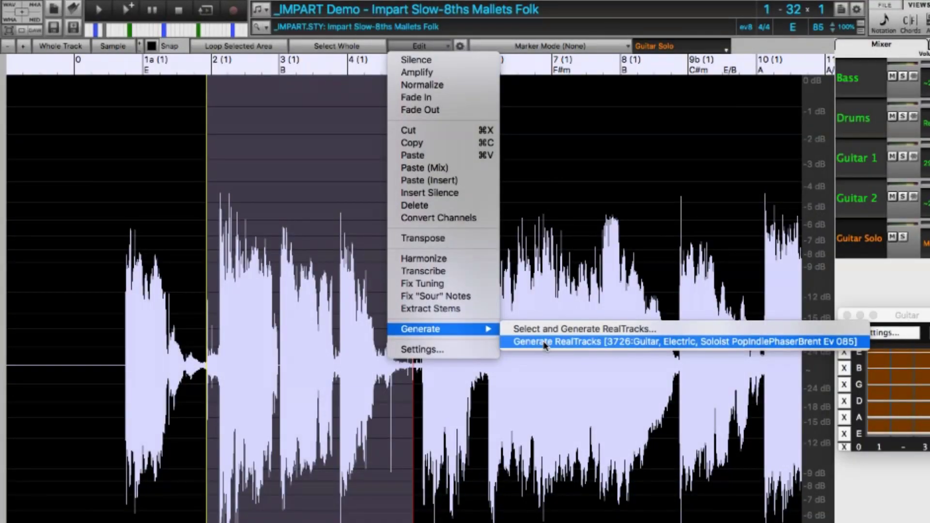
pyautogui.click(545, 343)
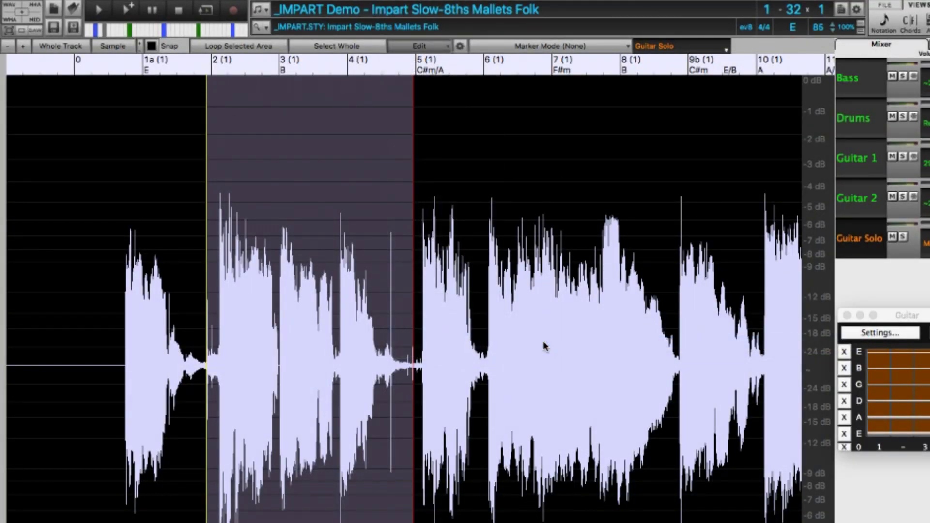
# Step: Play back the regenerated bars 2–4, stopping and replaying to audition the new take
pyautogui.press('space')
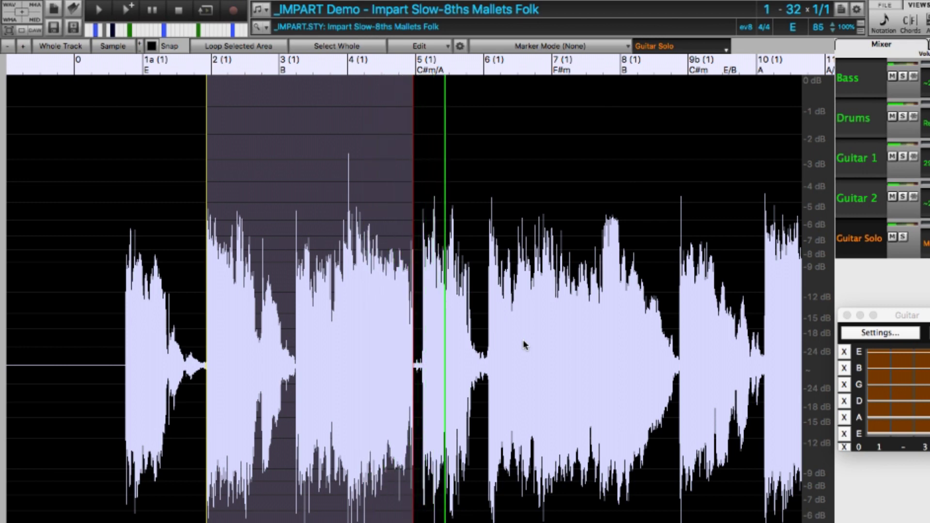
pyautogui.press('Escape')
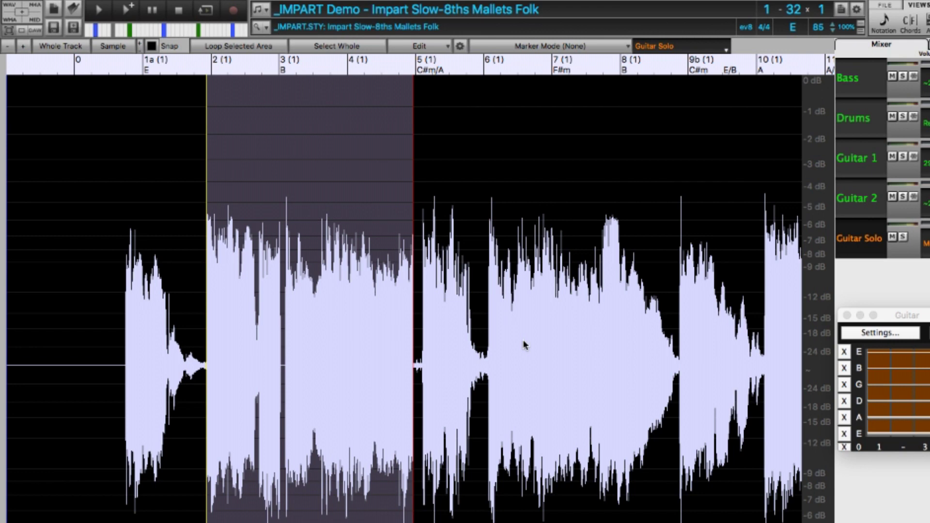
pyautogui.press('space')
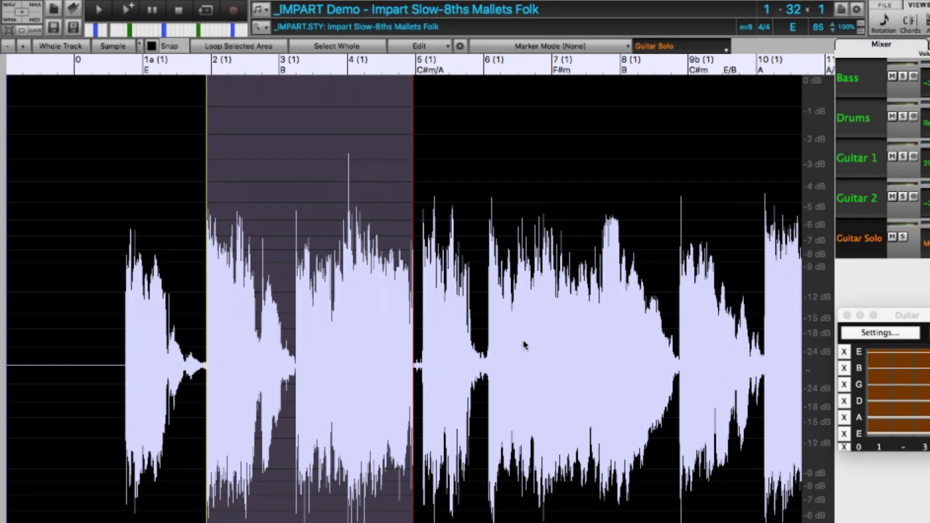
pyautogui.press('space')
# Step: Apply Fade Out to a small selection just before bar 5, then zoom back out
pyautogui.click(415, 354)
pyautogui.scroll(5, 415, 351)
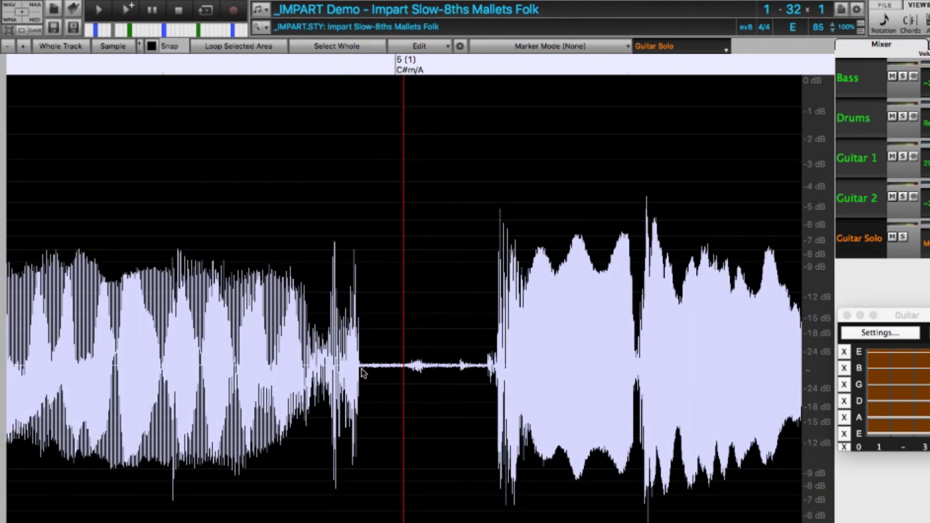
pyautogui.moveTo(361, 371); pyautogui.dragTo(315, 377)
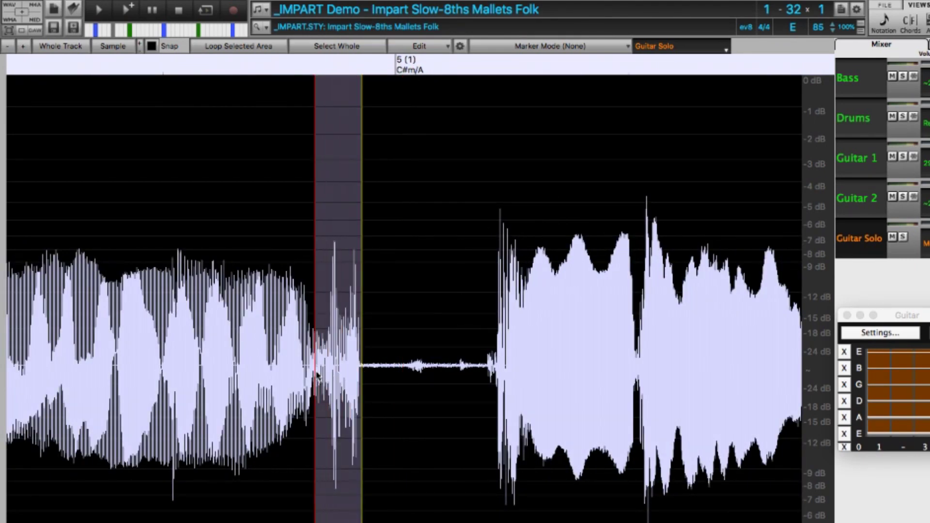
pyautogui.click(448, 46)
pyautogui.click(431, 111)
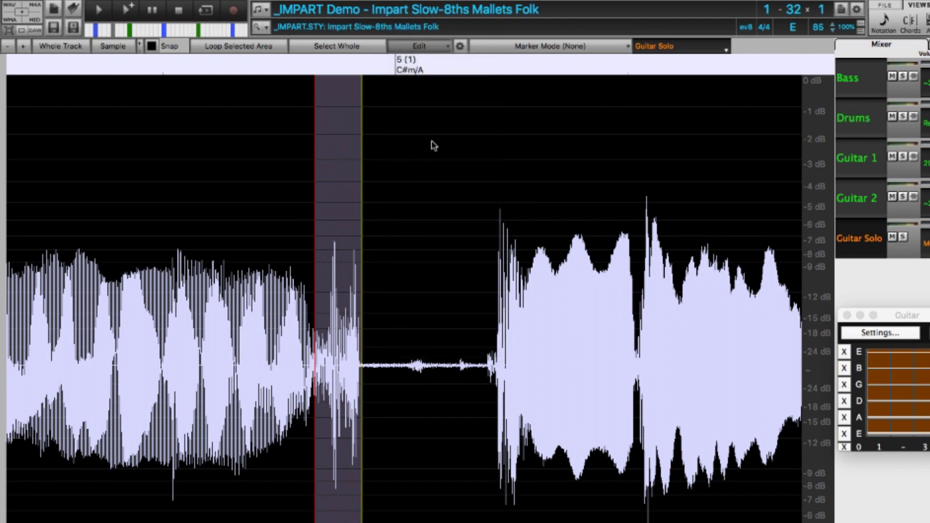
pyautogui.scroll(-3, 451, 426)
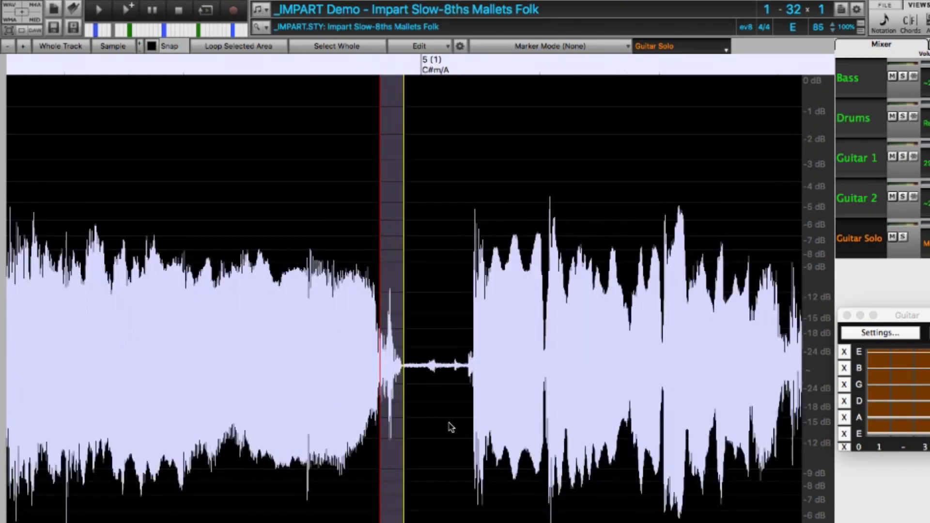
pyautogui.click(247, 365)
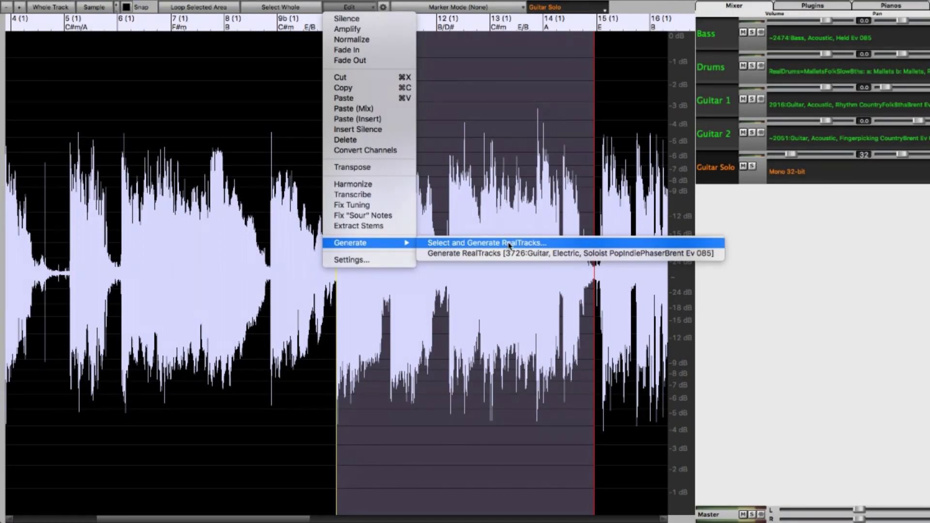
# Step: Regenerate the selected Guitar Solo stretch as the 2025 Piano Acoustic Soloist CountryJohn RealTrack
pyautogui.click(509, 246)
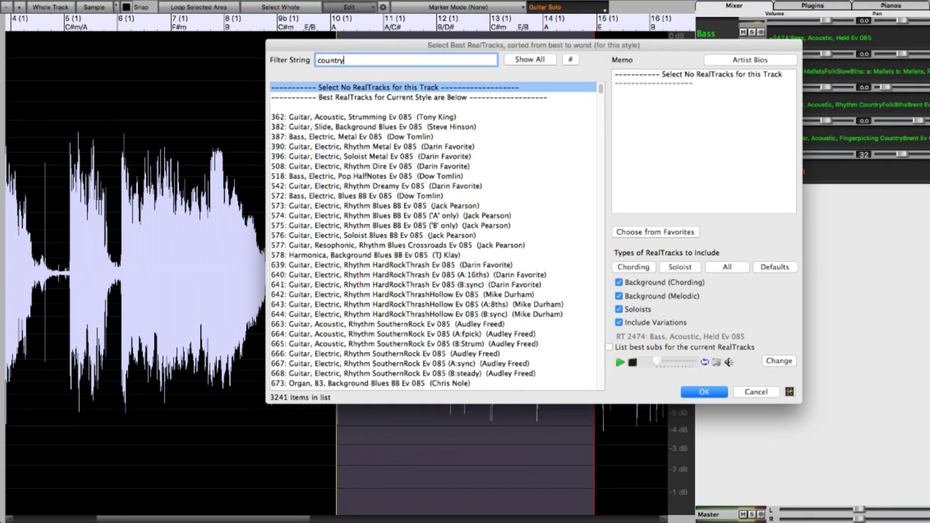
pyautogui.write('country piano solo')
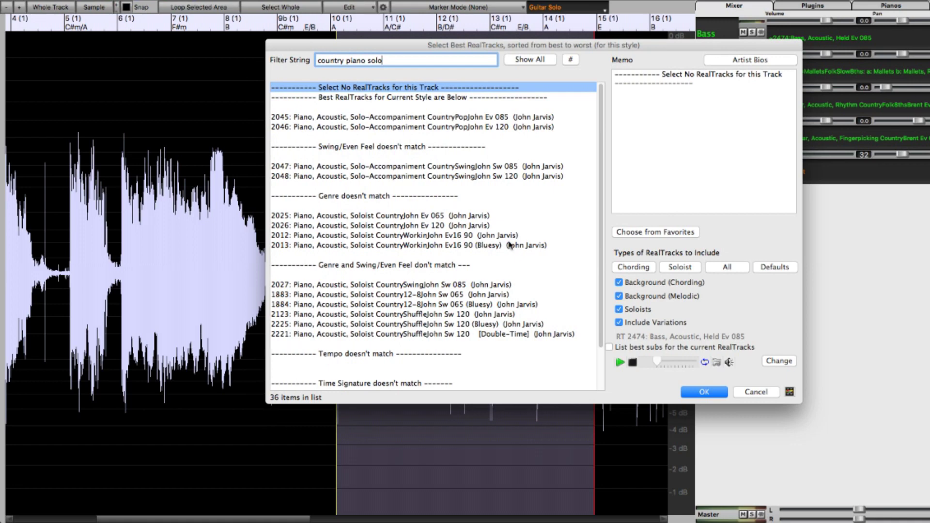
pyautogui.click(457, 216)
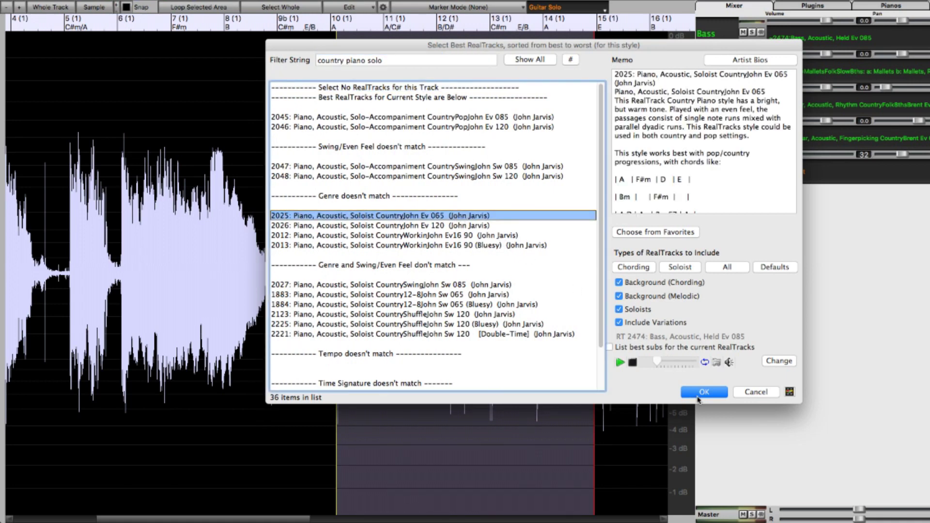
pyautogui.click(702, 393)
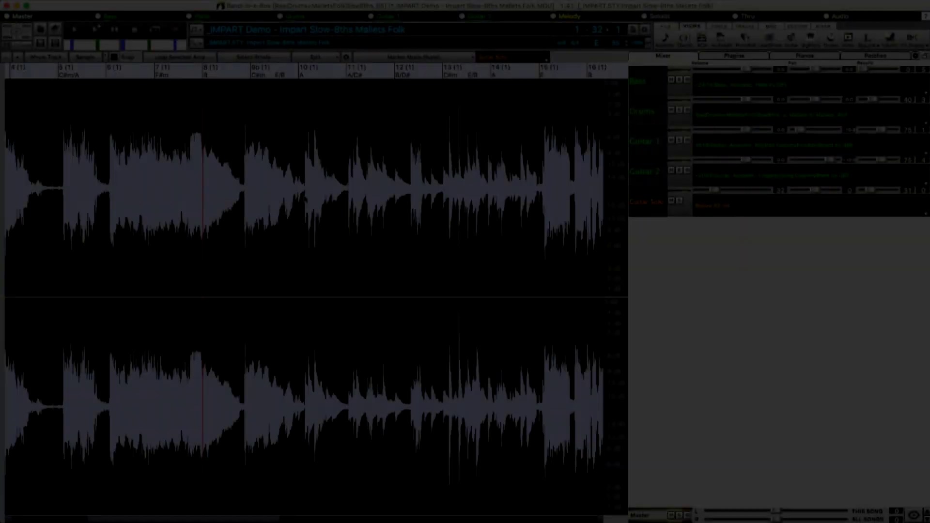
# Step: Zoom the Guitar Solo waveform, mark a tiny stretch where the piano enters, and open the edit settings
pyautogui.scroll(6, 305, 201)
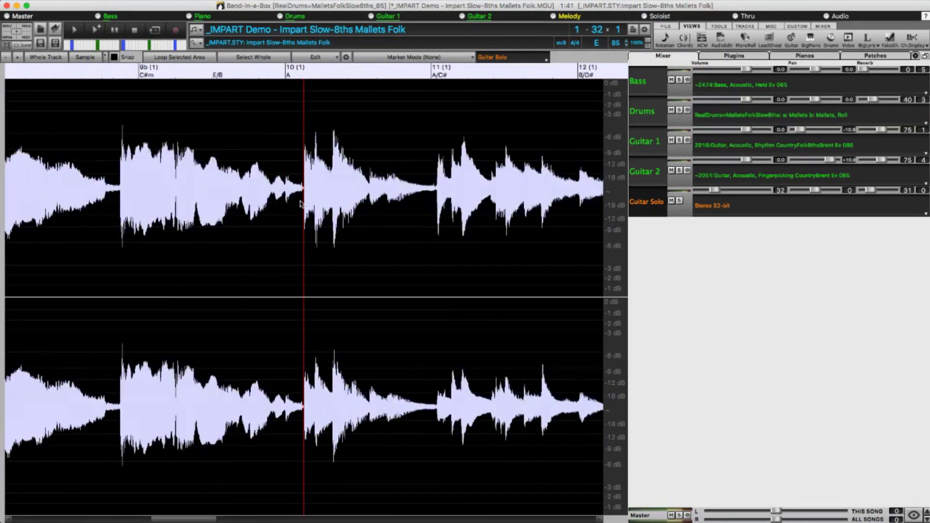
pyautogui.scroll(4, 298, 204)
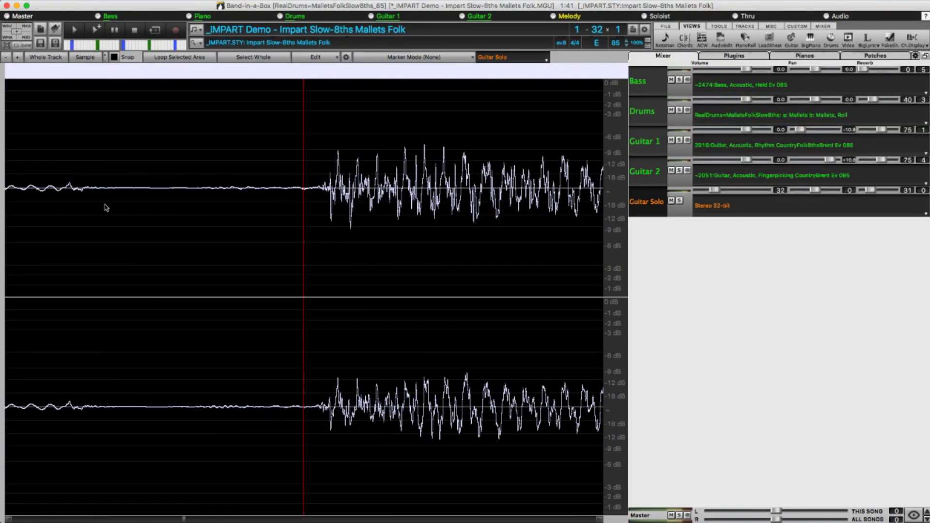
pyautogui.scroll(-2, 158, 203)
pyautogui.moveTo(200, 202); pyautogui.dragTo(207, 202)
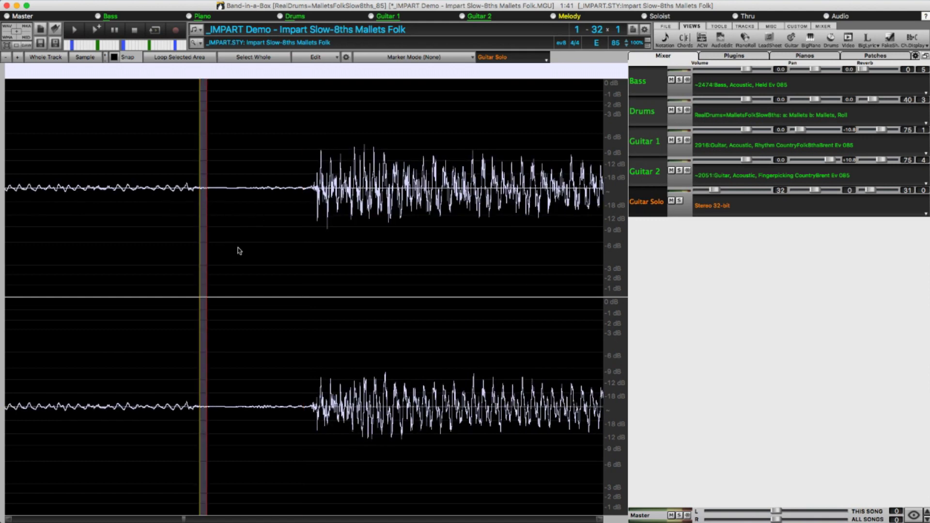
pyautogui.click(346, 57)
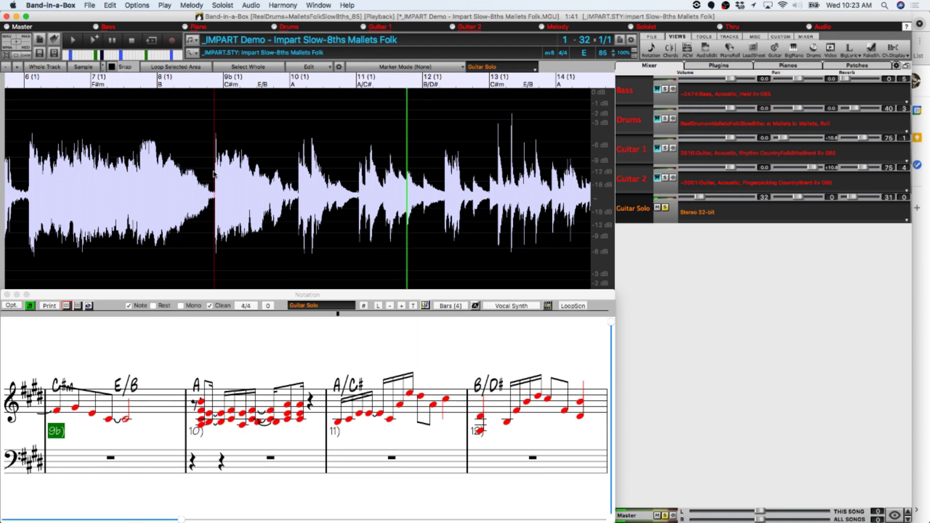
# Step: Stop playback and delete the Guitar Solo audio from bar 9b to bar 10
pyautogui.press('space')
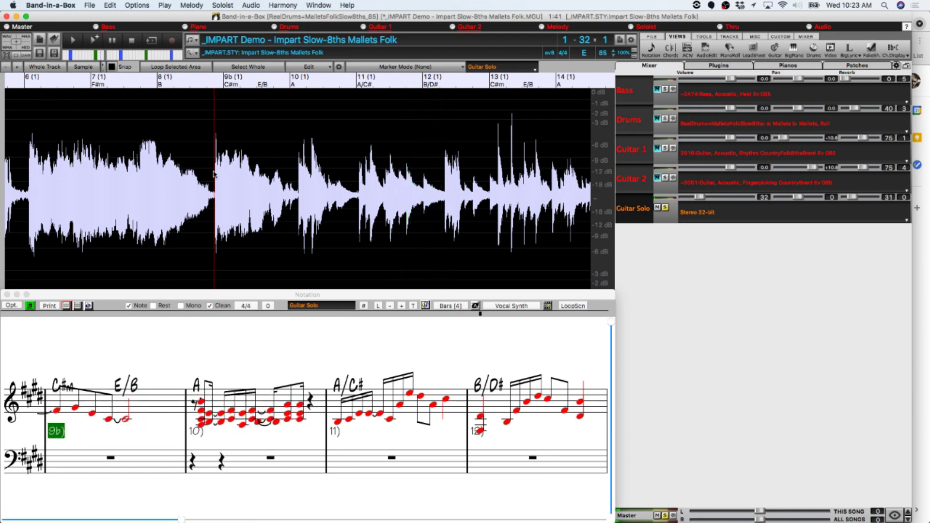
pyautogui.moveTo(298, 202); pyautogui.dragTo(214, 214)
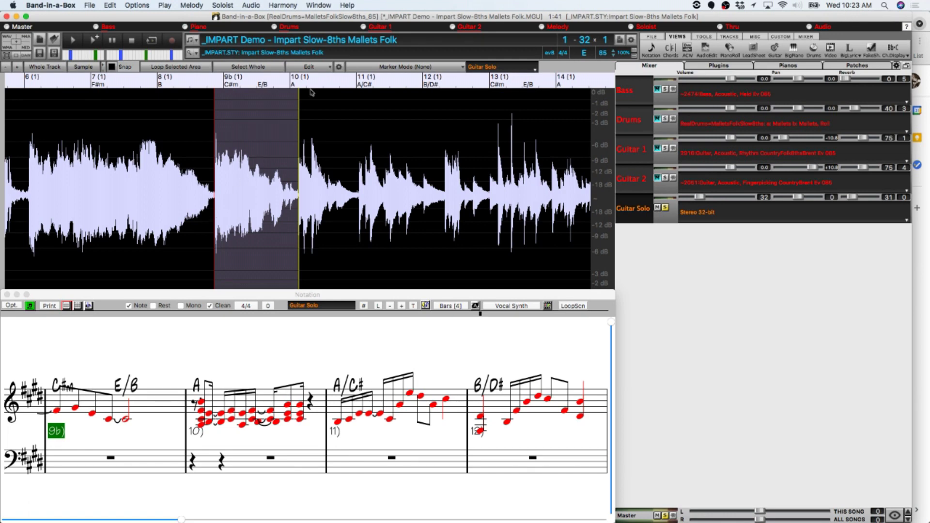
pyautogui.click(329, 64)
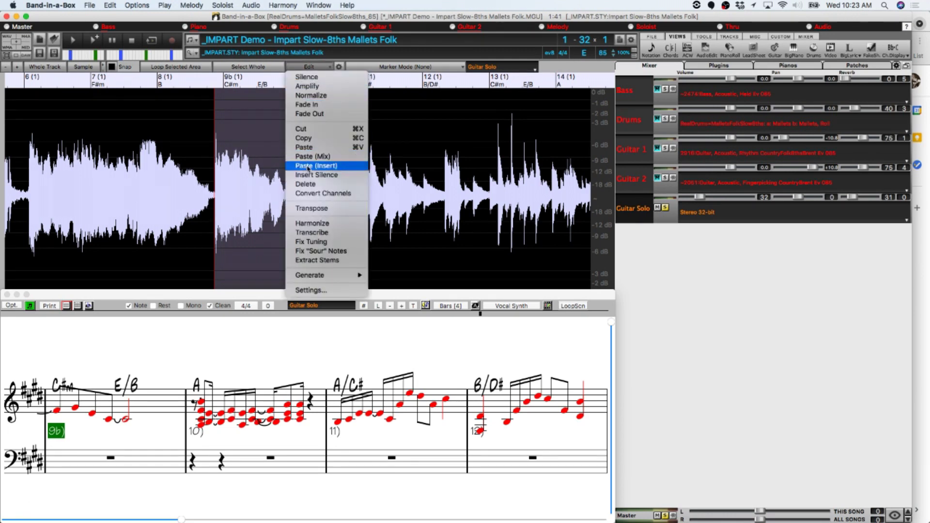
pyautogui.click(312, 185)
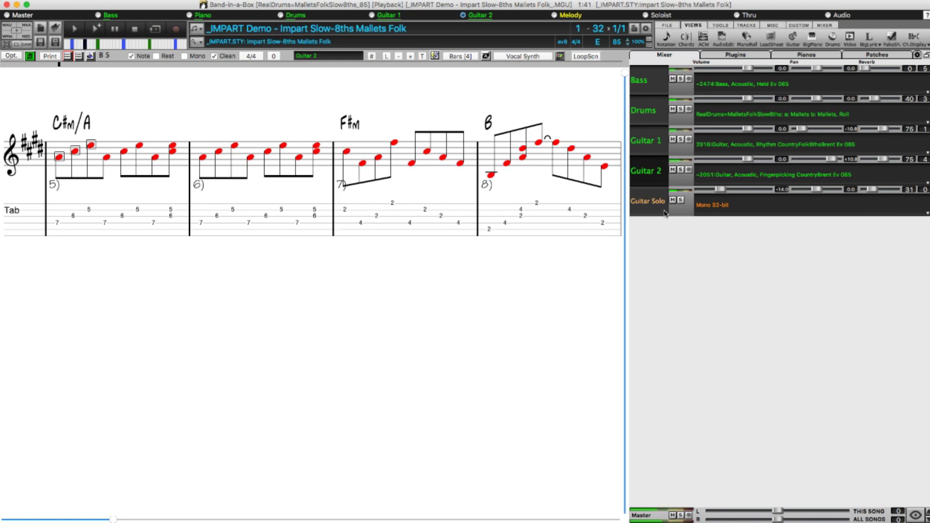
# Step: Audition Guitar 2 solo, then copy its MIDI to Utility#2 with audio set to 'Do nothing'
pyautogui.click(681, 170)
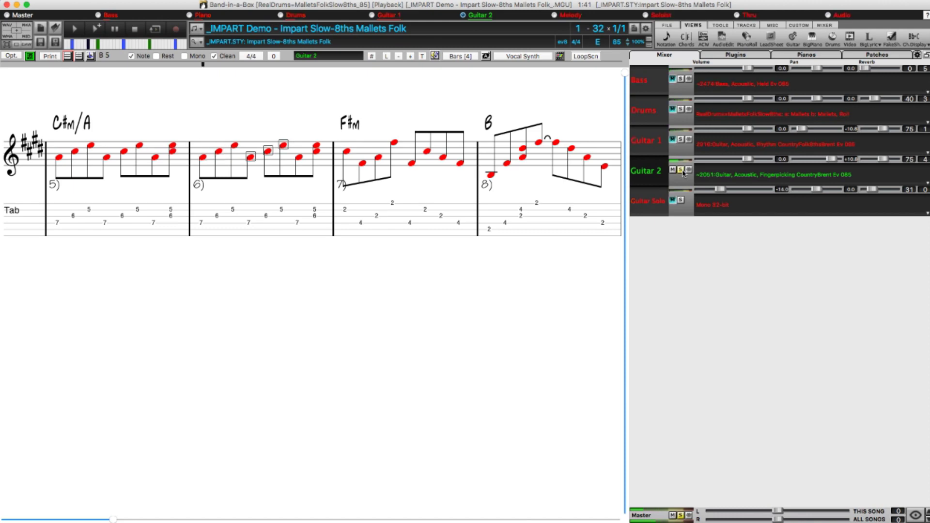
pyautogui.click(681, 170)
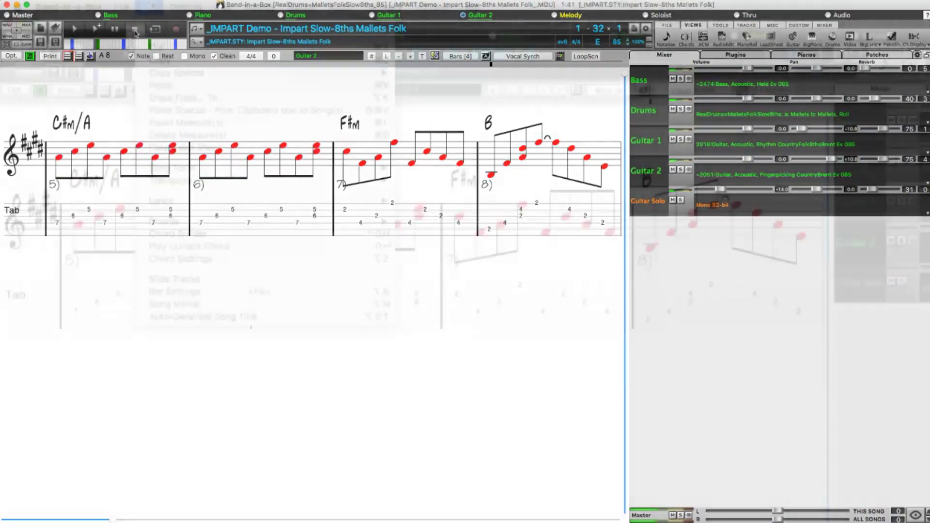
pyautogui.click(150, 7)
pyautogui.moveTo(289, 71)
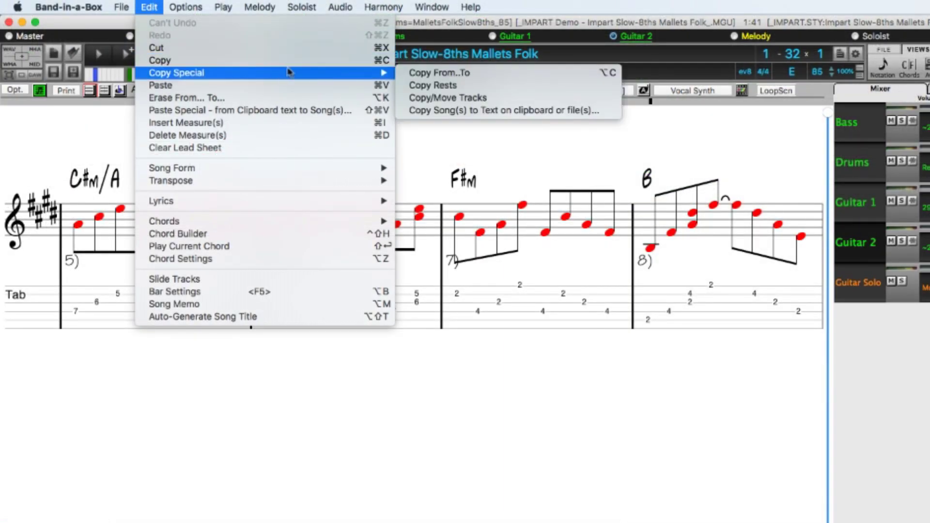
pyautogui.click(448, 97)
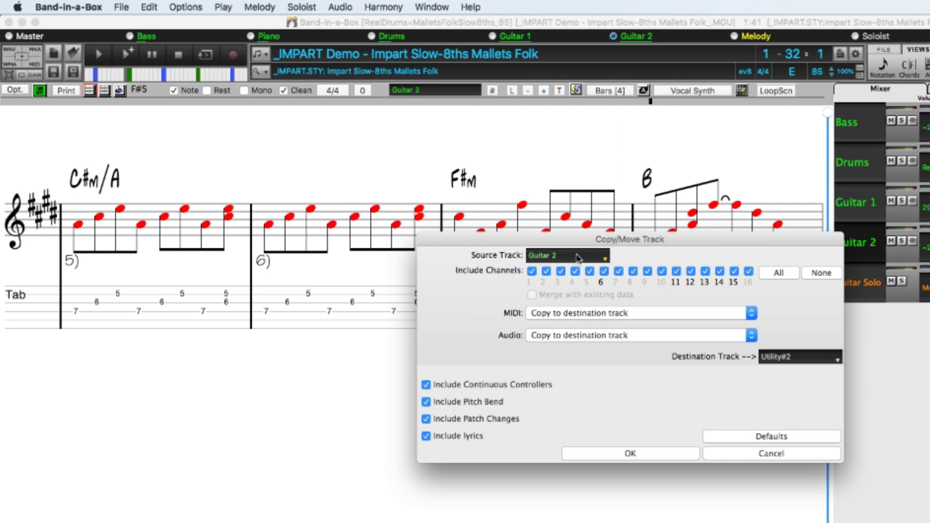
pyautogui.click(579, 334)
pyautogui.click(566, 324)
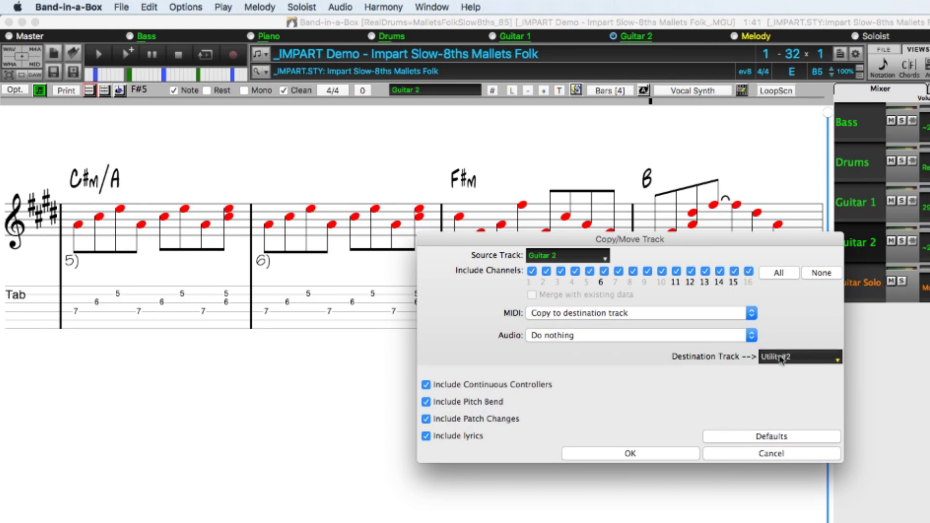
pyautogui.click(668, 453)
pyautogui.rightClick(929, 332)
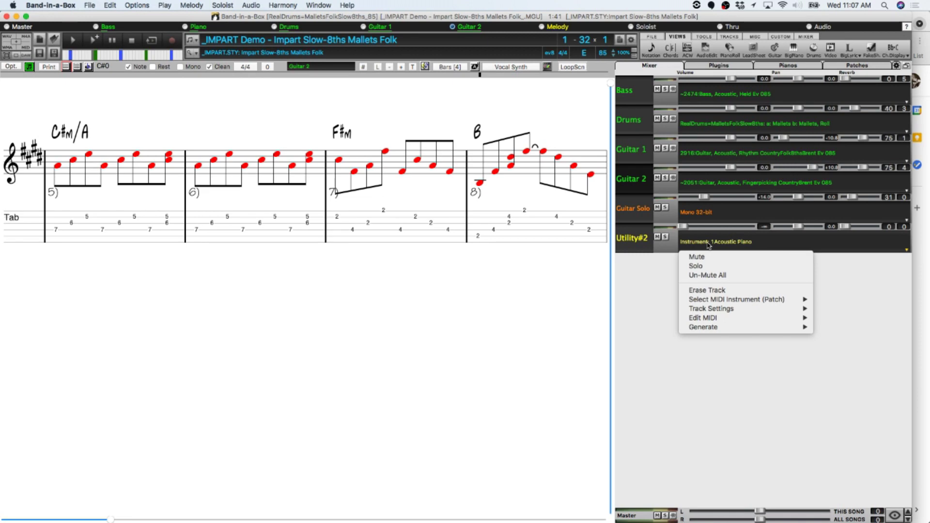
# Step: Assign a Hi-Q MIDI patch plugin preset to the Utility#2 track
pyautogui.moveTo(700, 301)
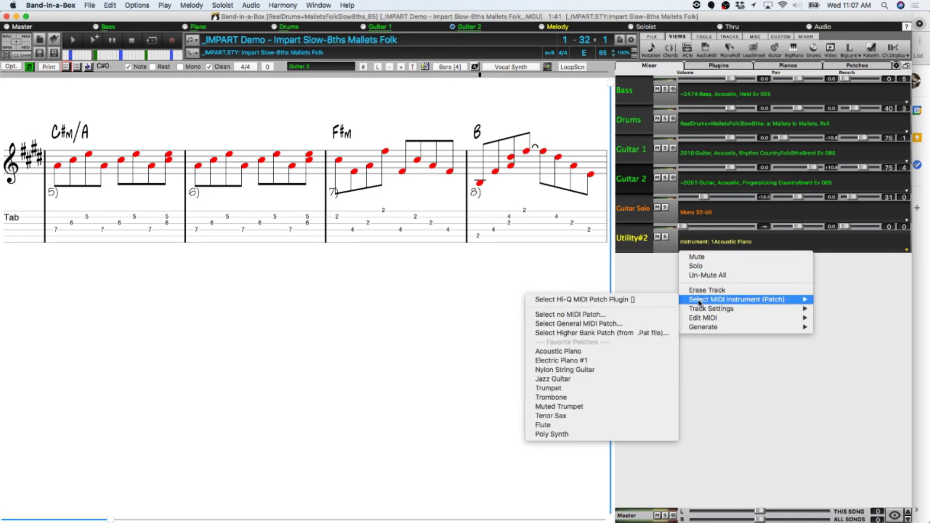
pyautogui.click(664, 300)
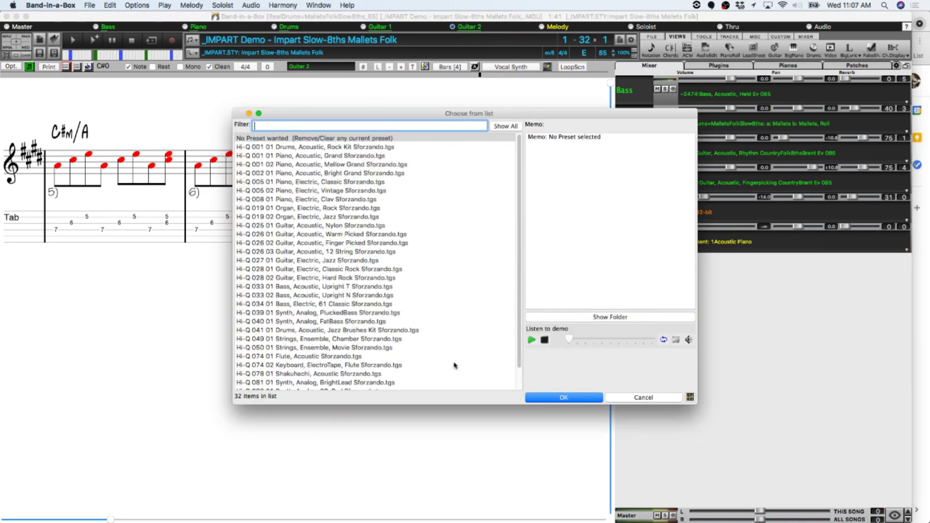
pyautogui.click(300, 365)
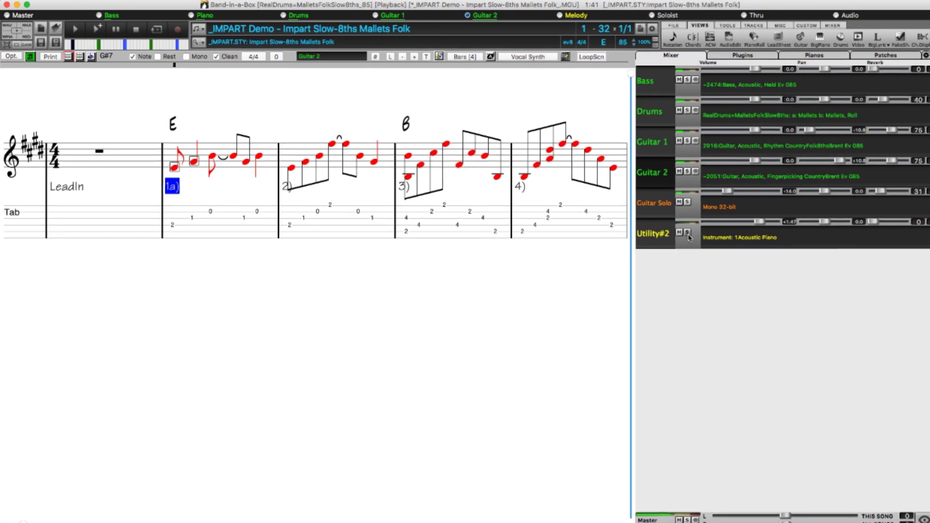
# Step: Solo Utility#2 together with Guitar 2 and lower Guitar 2's volume slightly
pyautogui.click(687, 233)
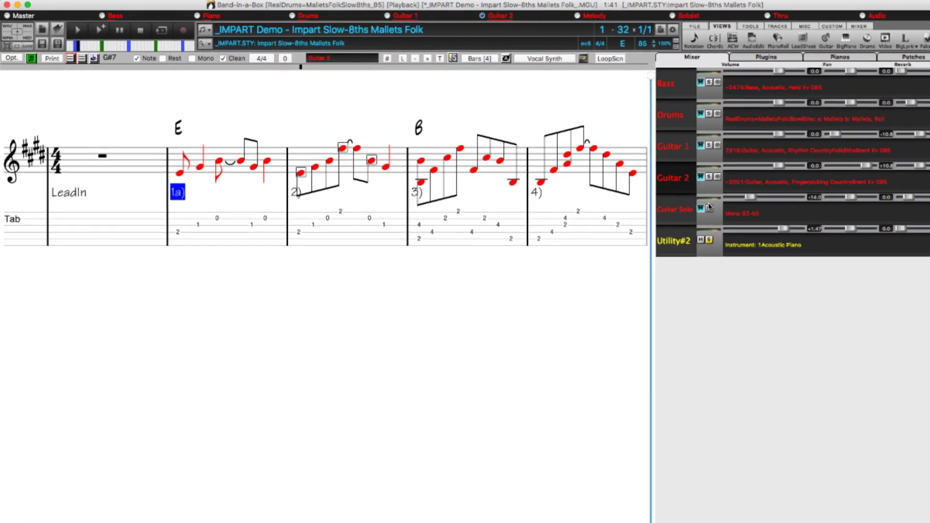
pyautogui.click(709, 178)
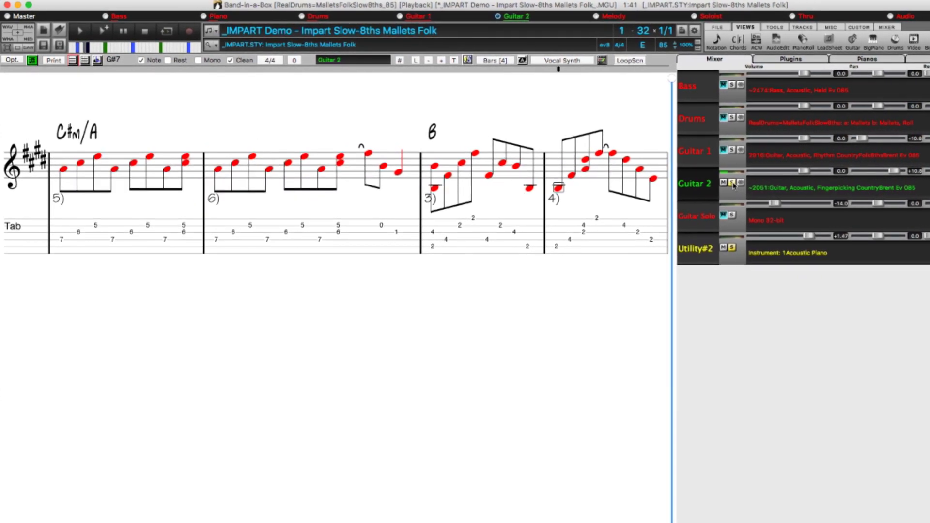
pyautogui.click(810, 175)
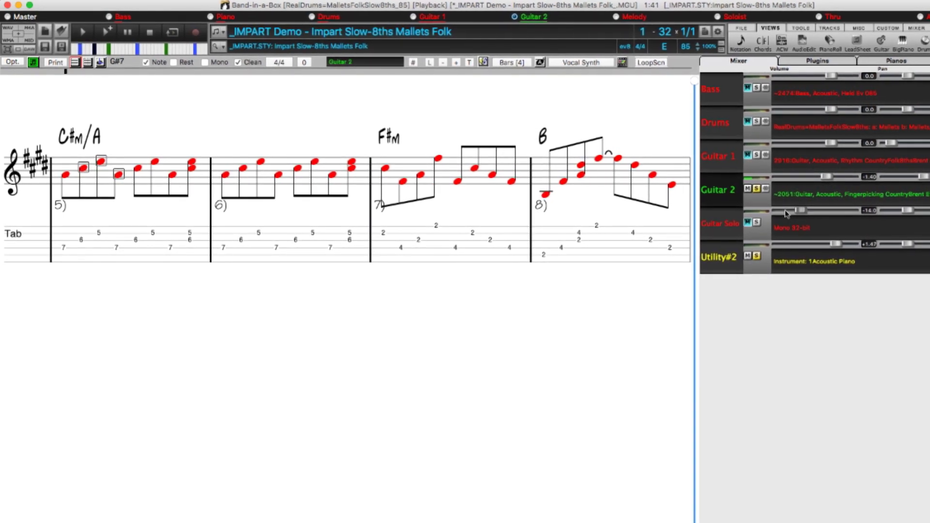